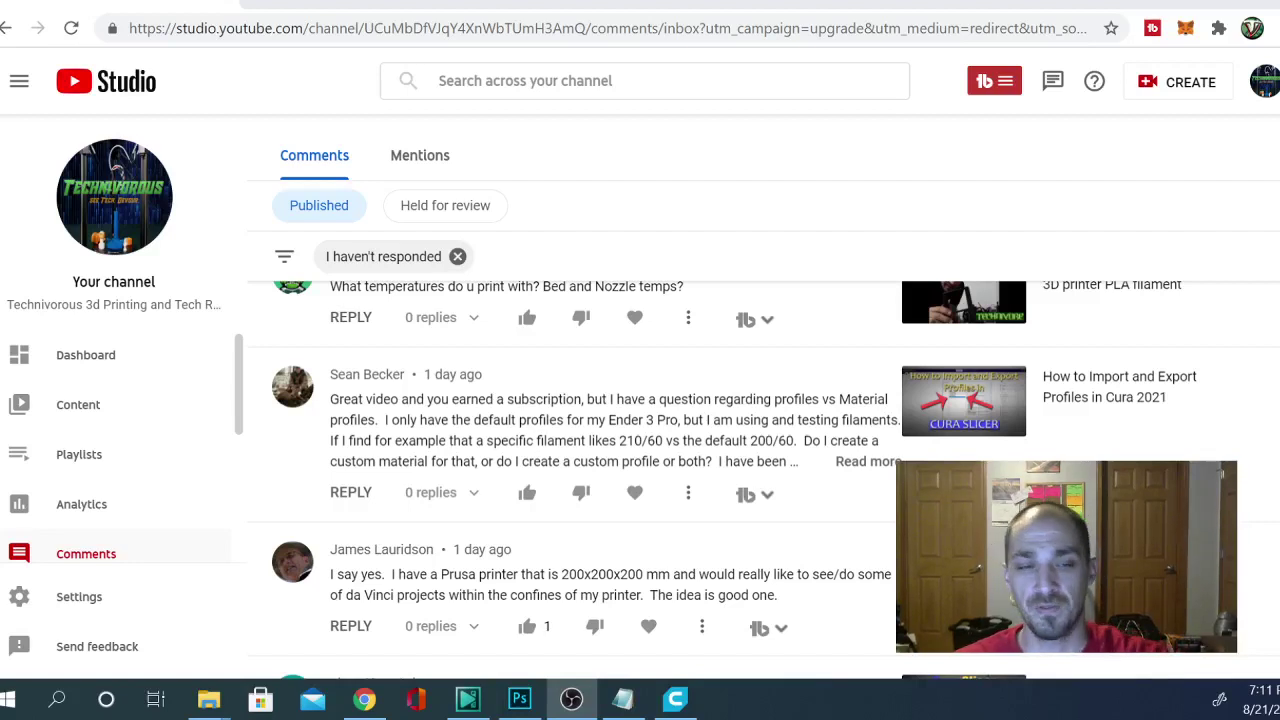
- Expand the viewer's comment on Cura custom profiles versus custom materials to read its full text
{"action": "left_click", "coordinate": [846, 466]}
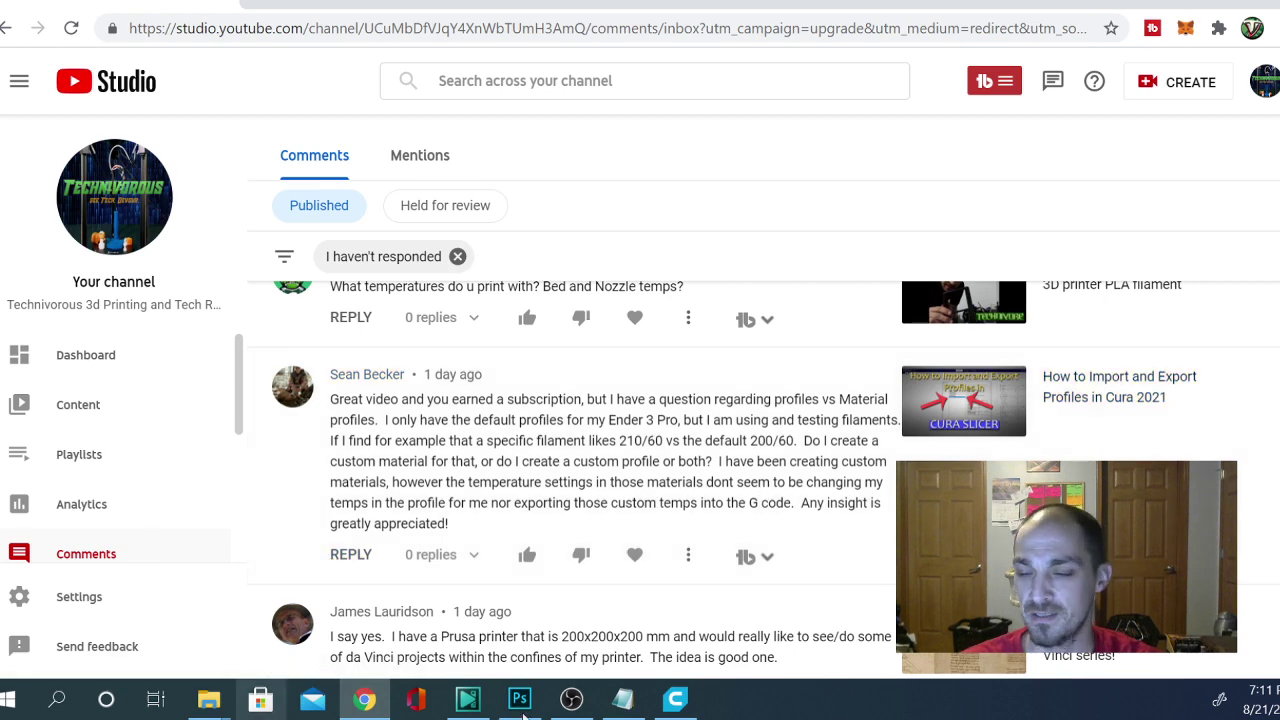
- Switch to Cura and open Manage Materials from the Ender-3 Pro's material dropdown
{"action": "left_click", "coordinate": [675, 698]}
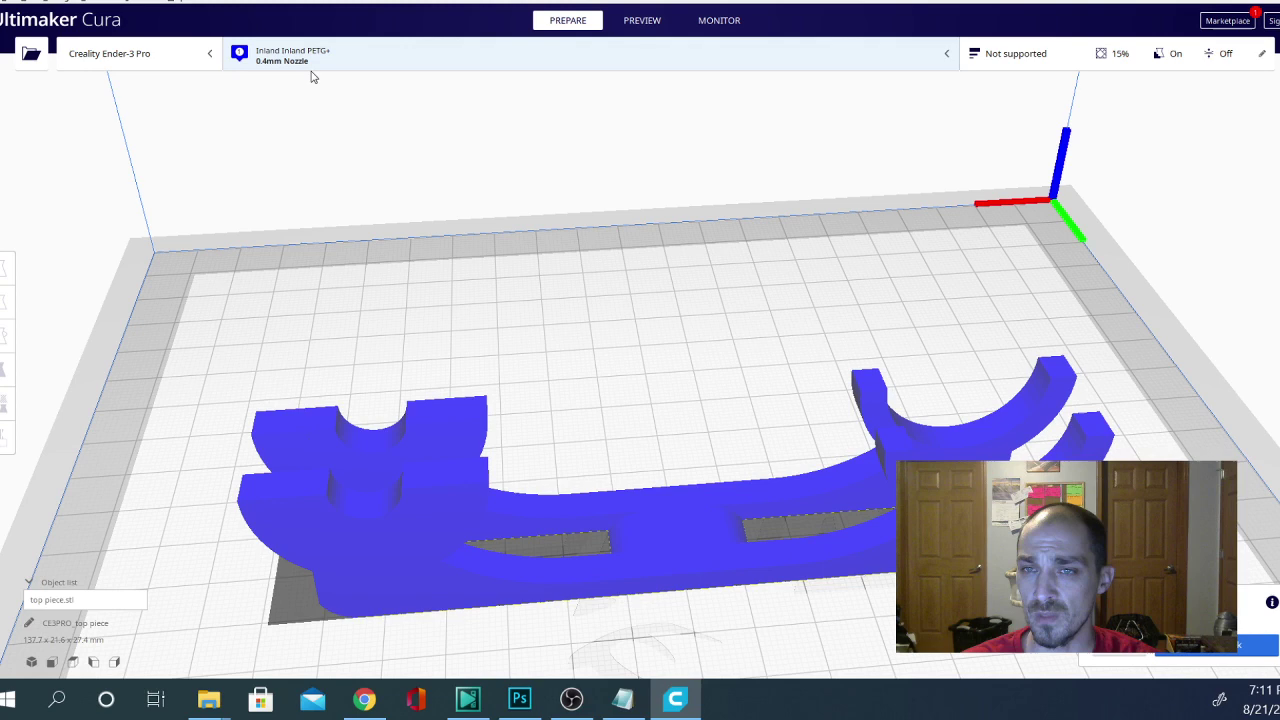
{"action": "left_click", "coordinate": [314, 57]}
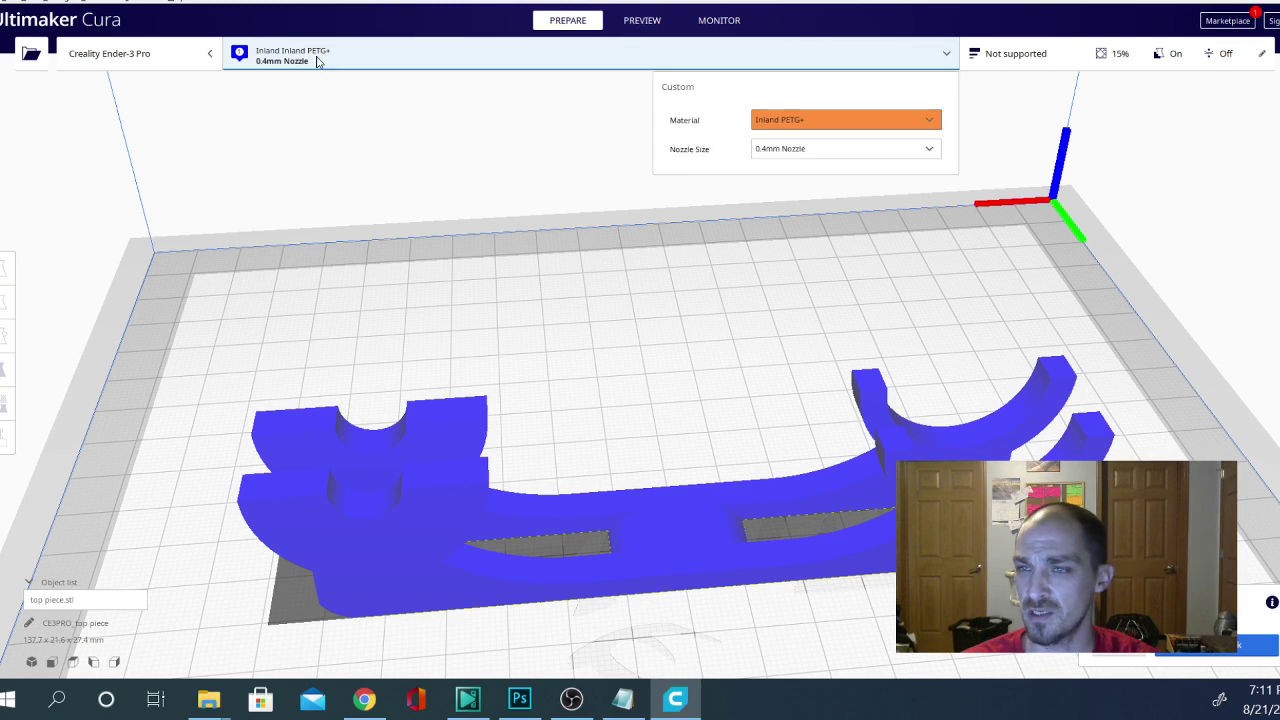
{"action": "left_click", "coordinate": [845, 122]}
{"action": "left_click", "coordinate": [892, 370]}
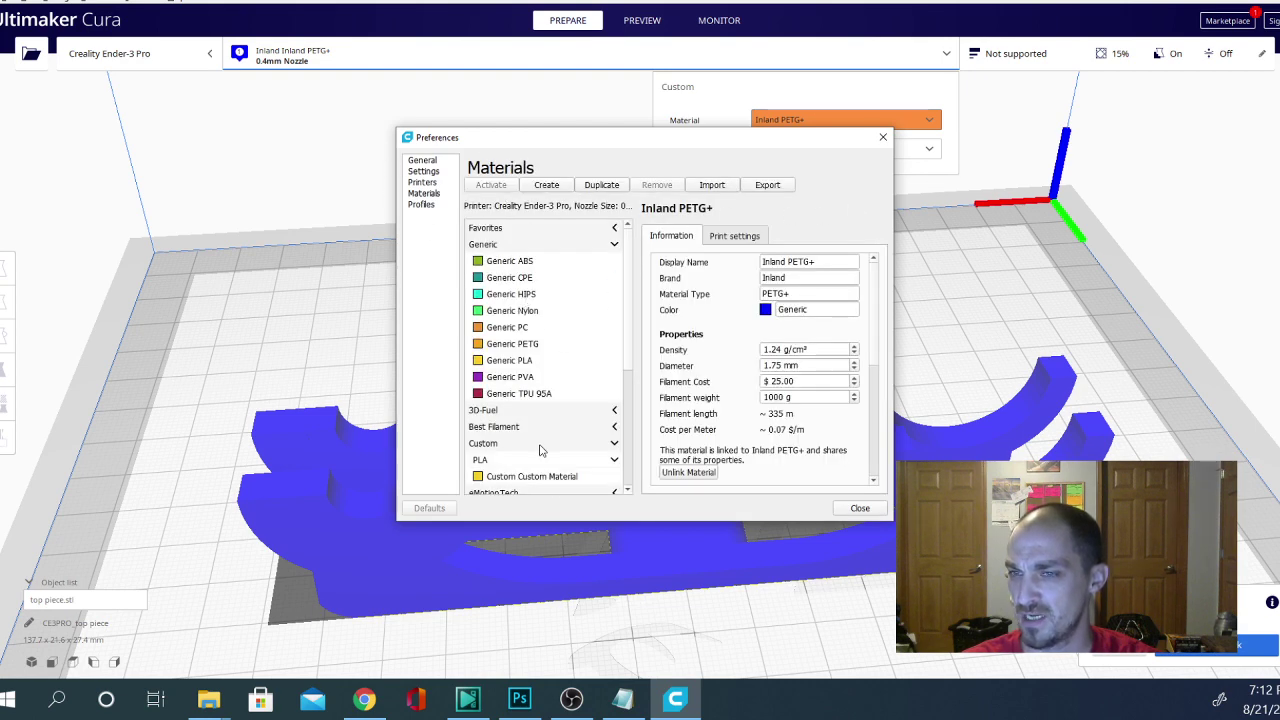
- Create a new Custom-brand PLA 'Custom Material' and keep the existing customized profile settings
{"action": "left_click", "coordinate": [548, 187]}
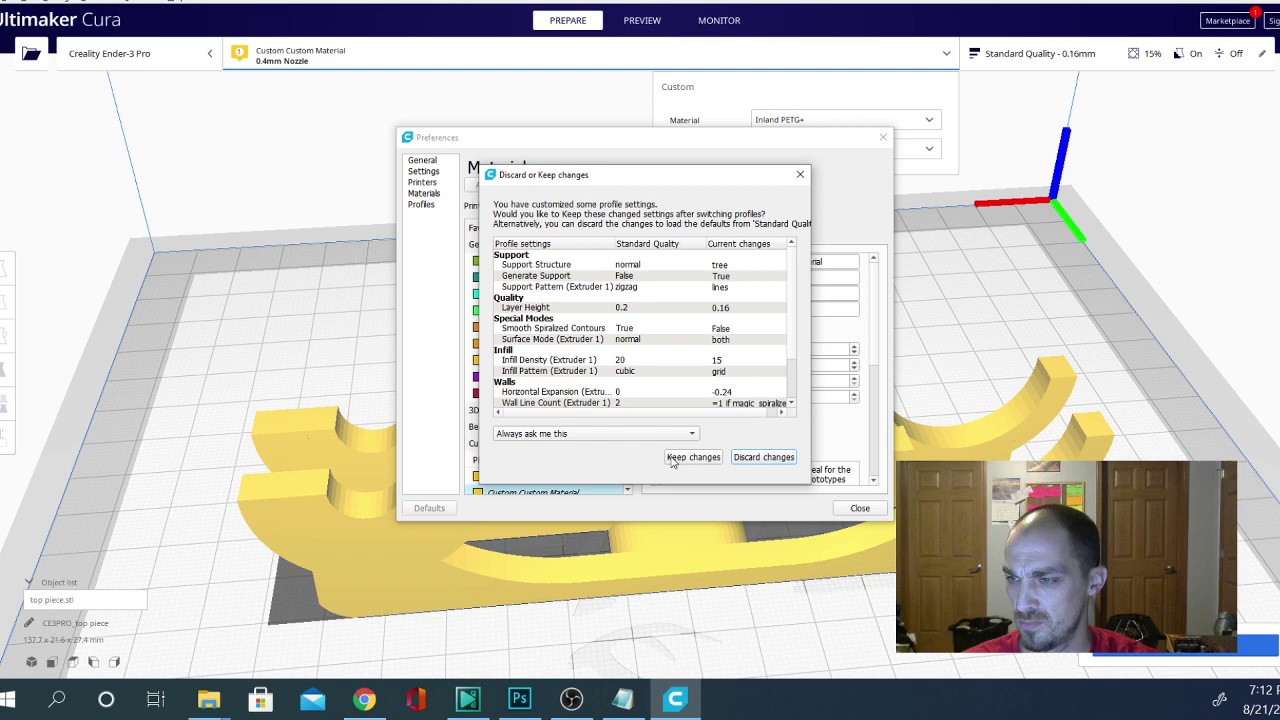
{"action": "scroll", "coordinate": [795, 362], "scroll_direction": "down", "scroll_amount": 3}
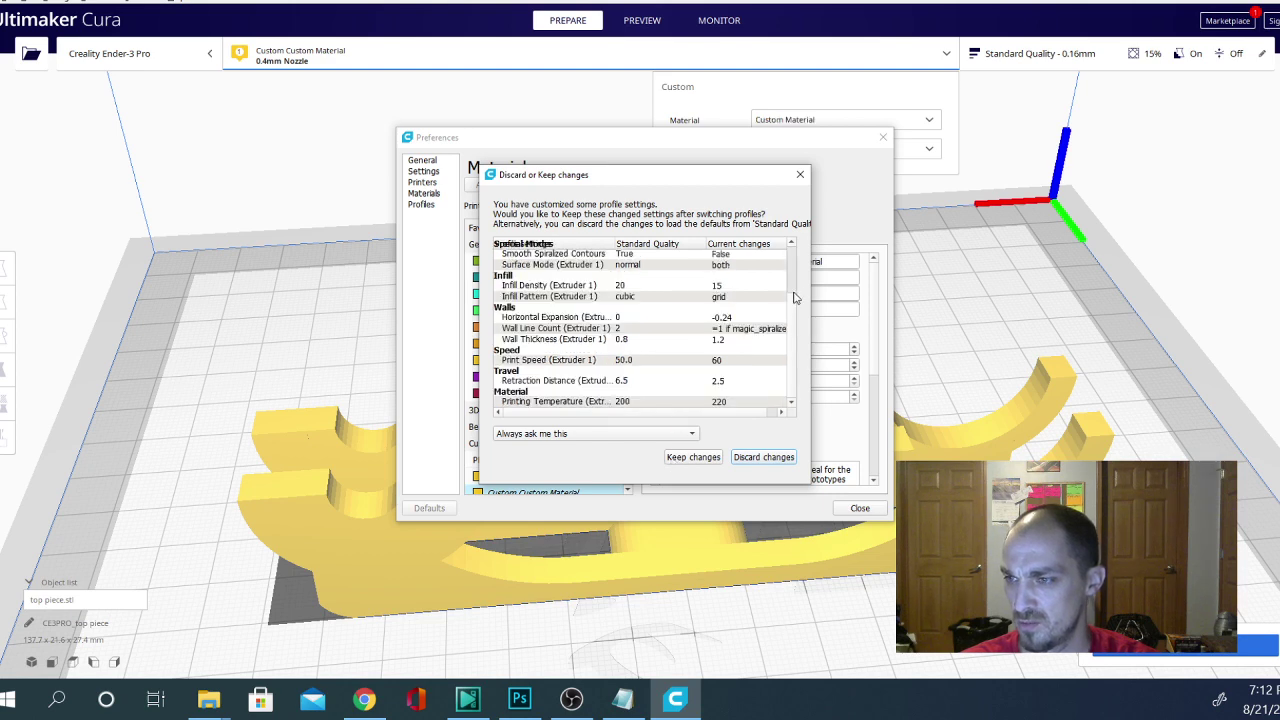
{"action": "scroll", "coordinate": [795, 298], "scroll_direction": "up", "scroll_amount": 3}
{"action": "scroll", "coordinate": [797, 350], "scroll_direction": "down", "scroll_amount": 3}
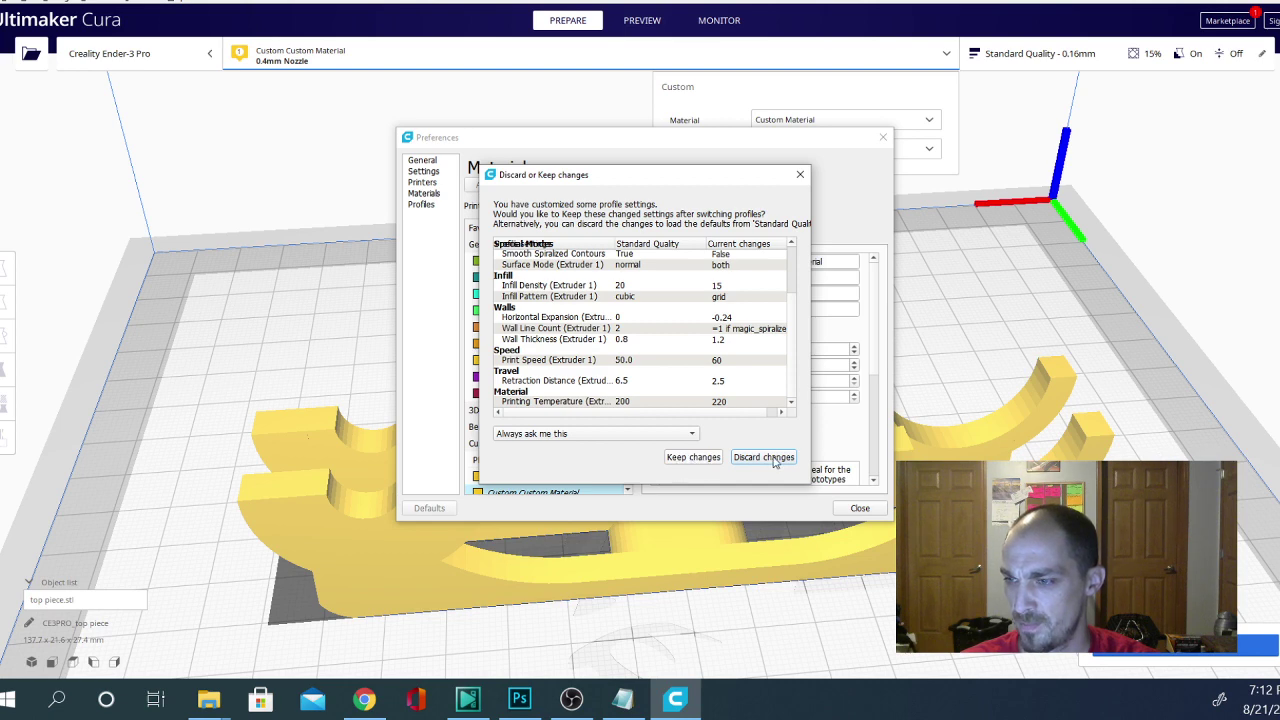
{"action": "left_click", "coordinate": [678, 458]}
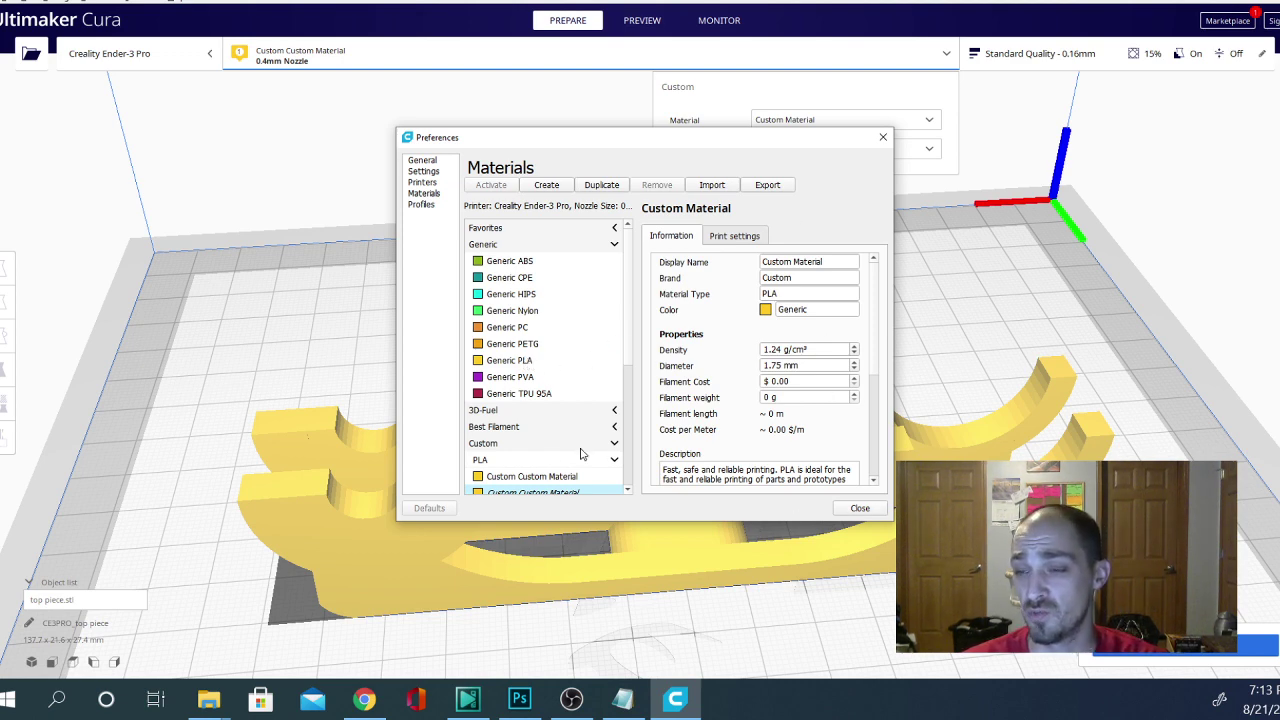
- Compare the print settings of Generic PVA (215 °C, 60 °C plate) and Custom Material
{"action": "scroll", "coordinate": [625, 332], "scroll_direction": "down", "scroll_amount": 3}
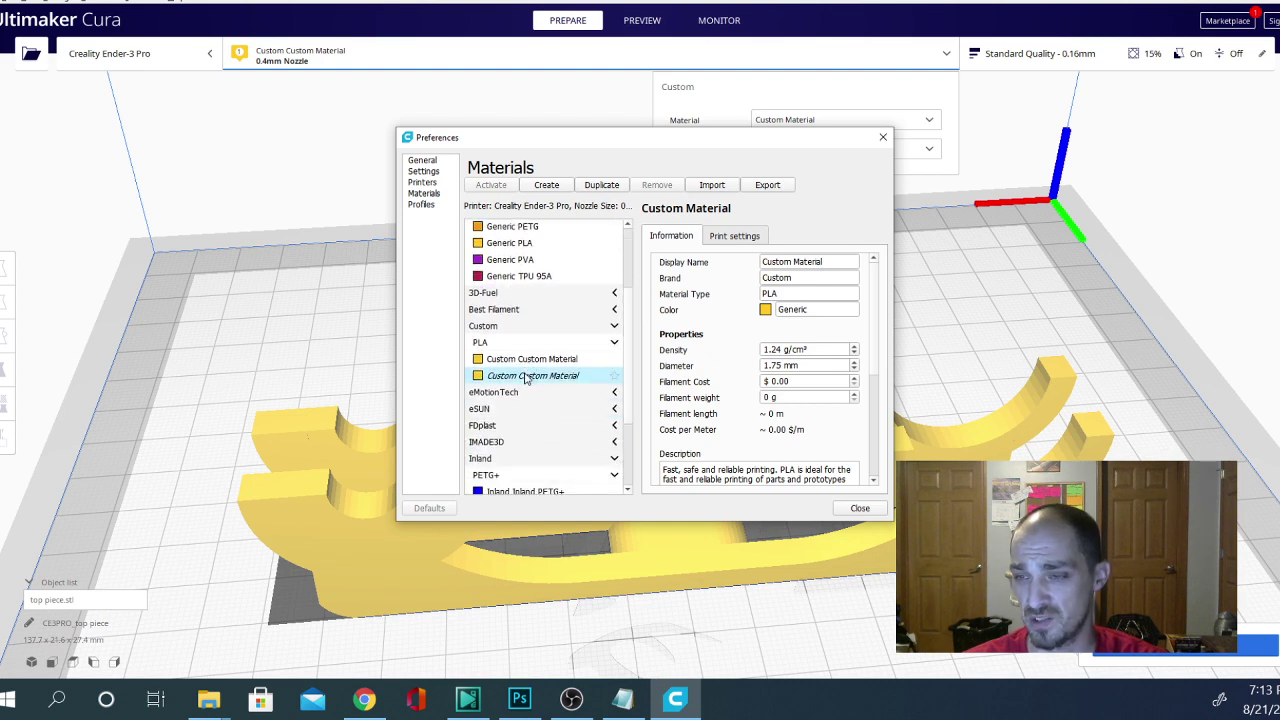
{"action": "left_click", "coordinate": [503, 262]}
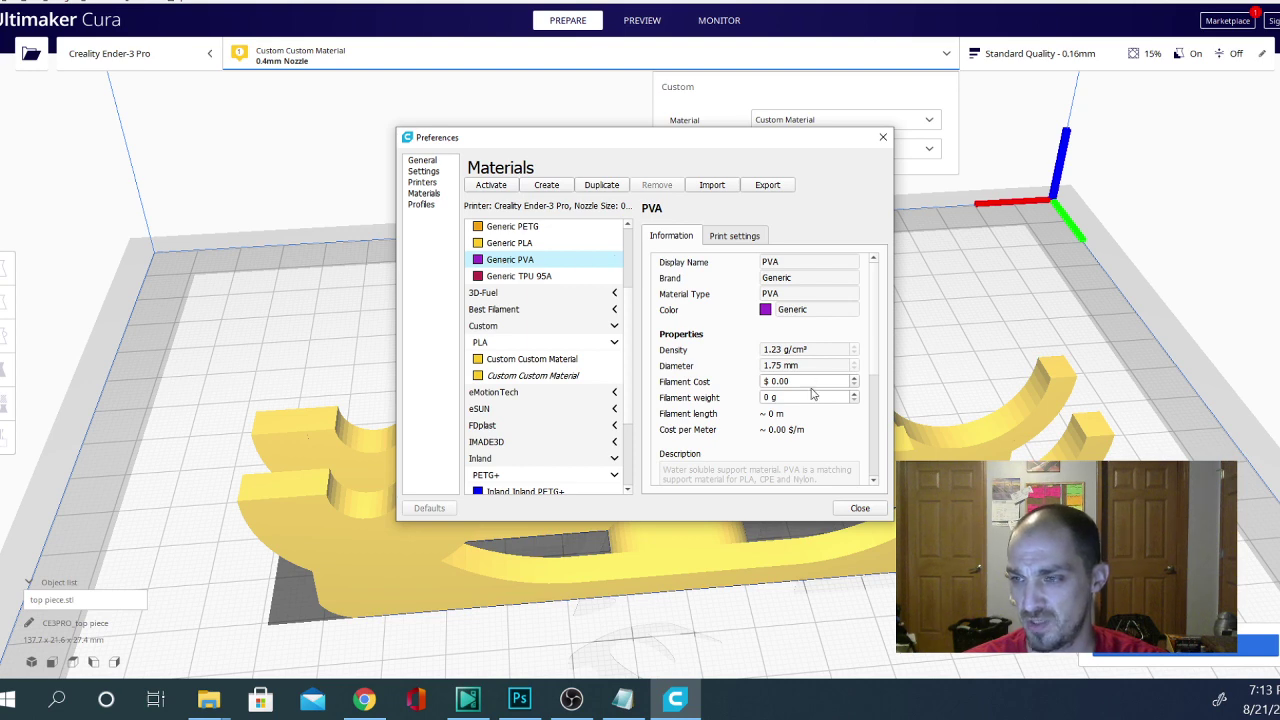
{"action": "left_click", "coordinate": [720, 242]}
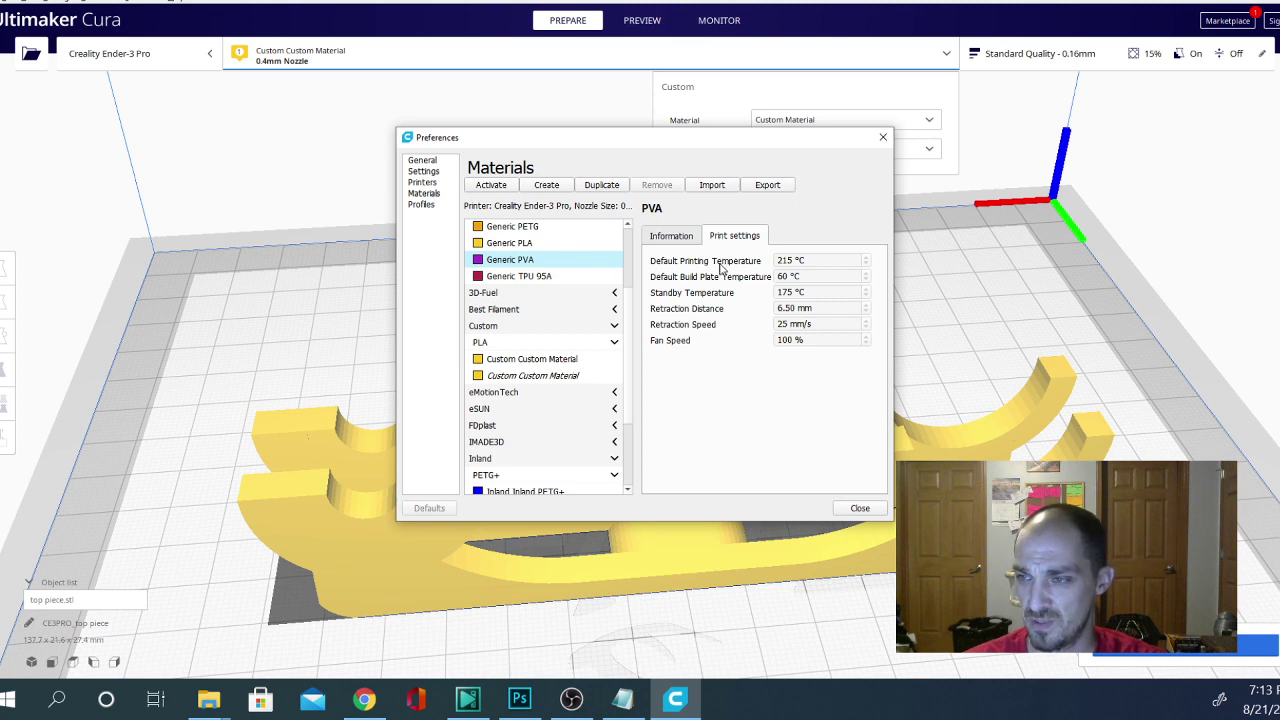
{"action": "left_click", "coordinate": [536, 379]}
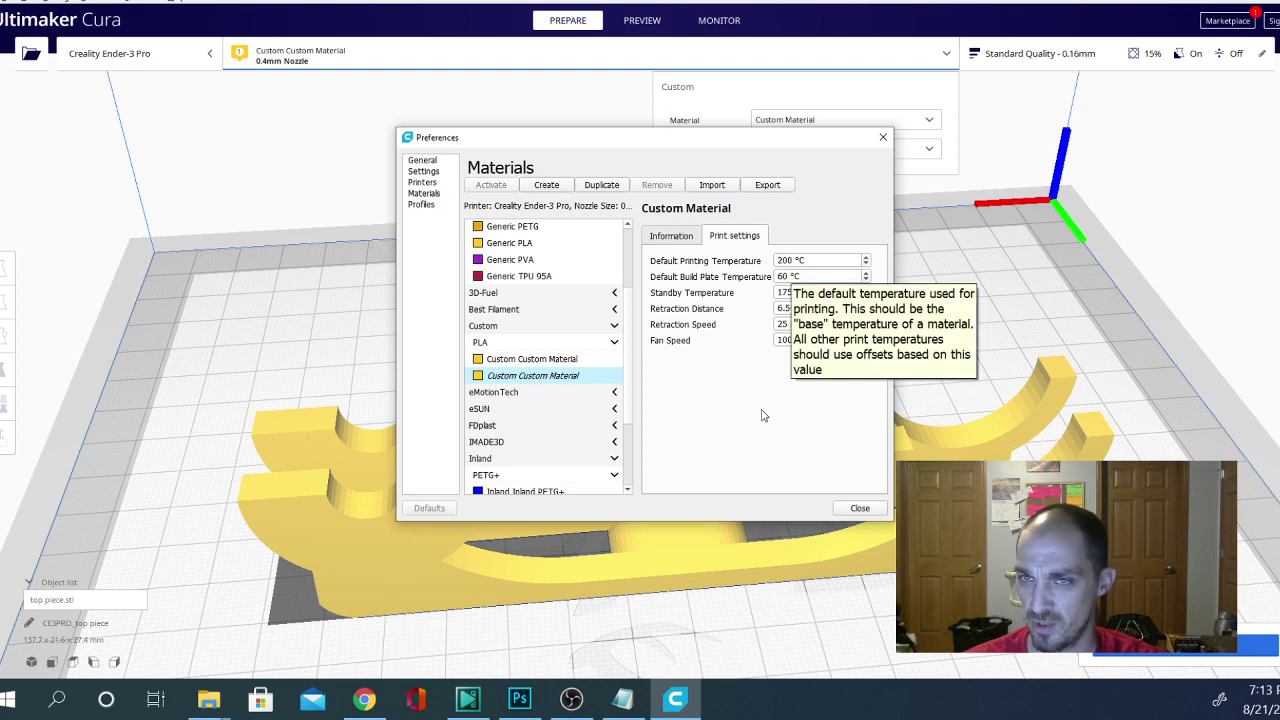
{"action": "left_click", "coordinate": [518, 259]}
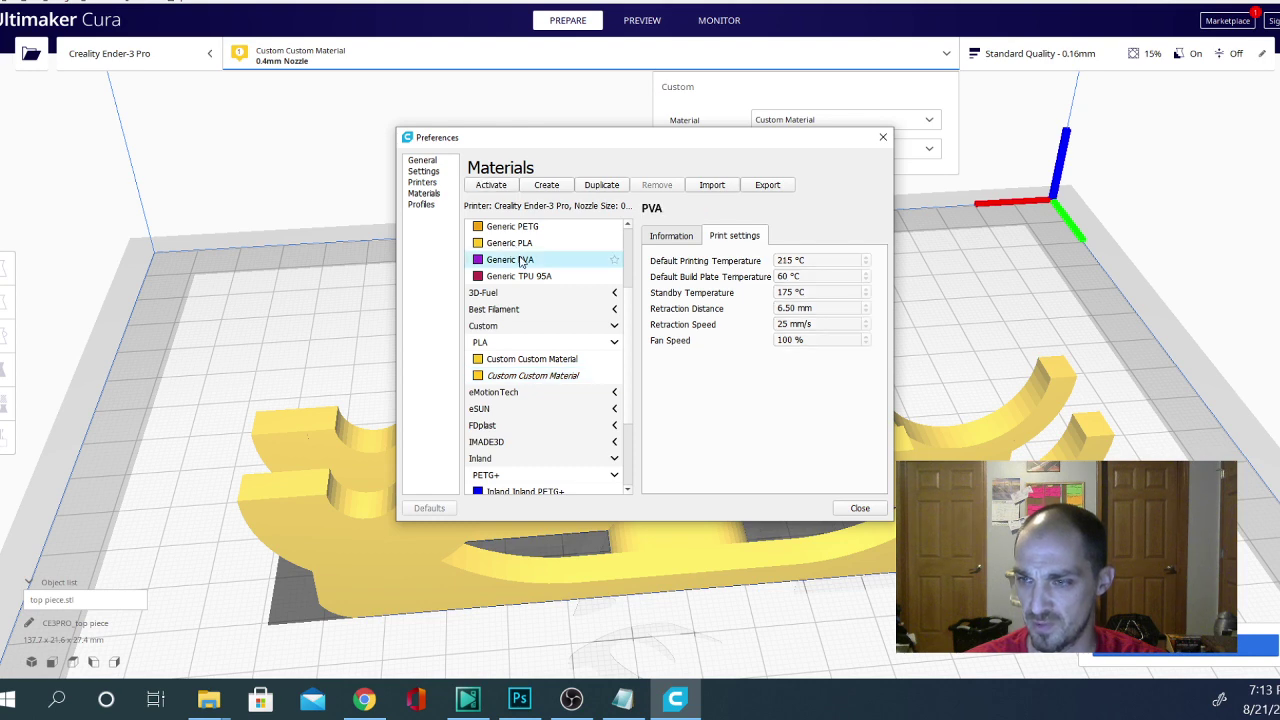
- Close Preferences and choose TiZYX > PVA > PVA TiZYX as the material
{"action": "left_click", "coordinate": [860, 508]}
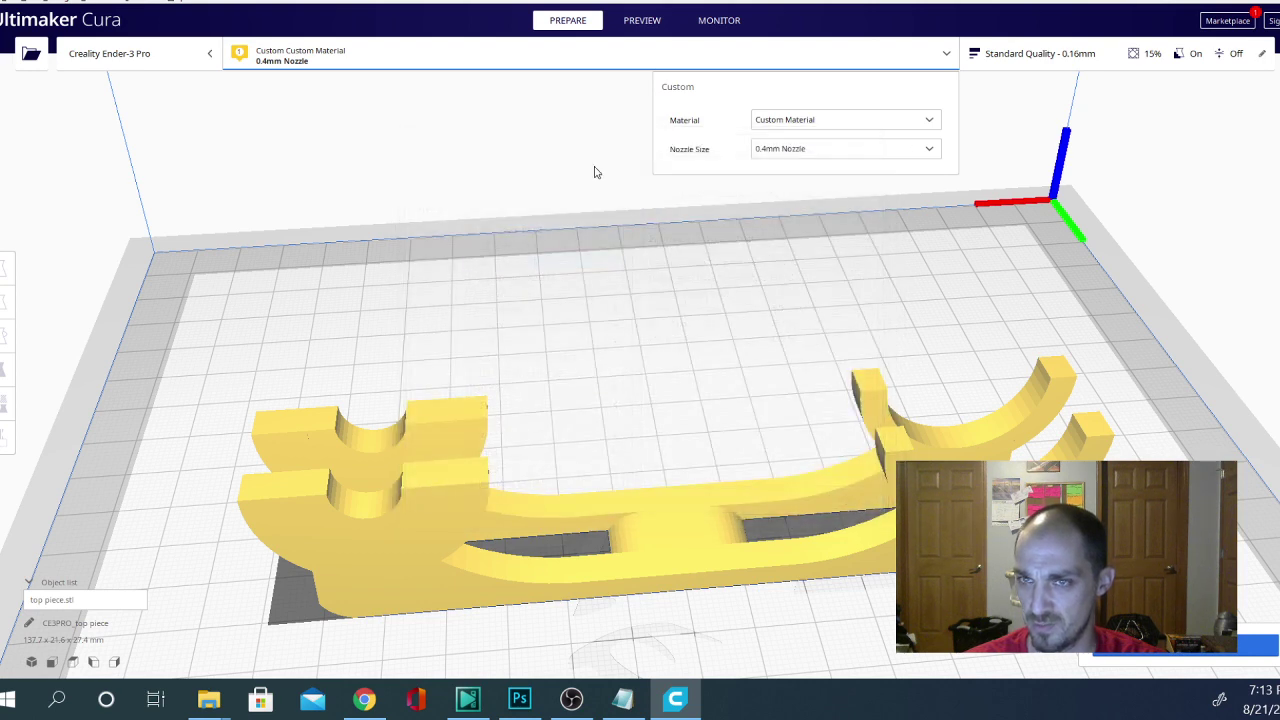
{"action": "left_click", "coordinate": [270, 60]}
{"action": "left_click", "coordinate": [270, 60]}
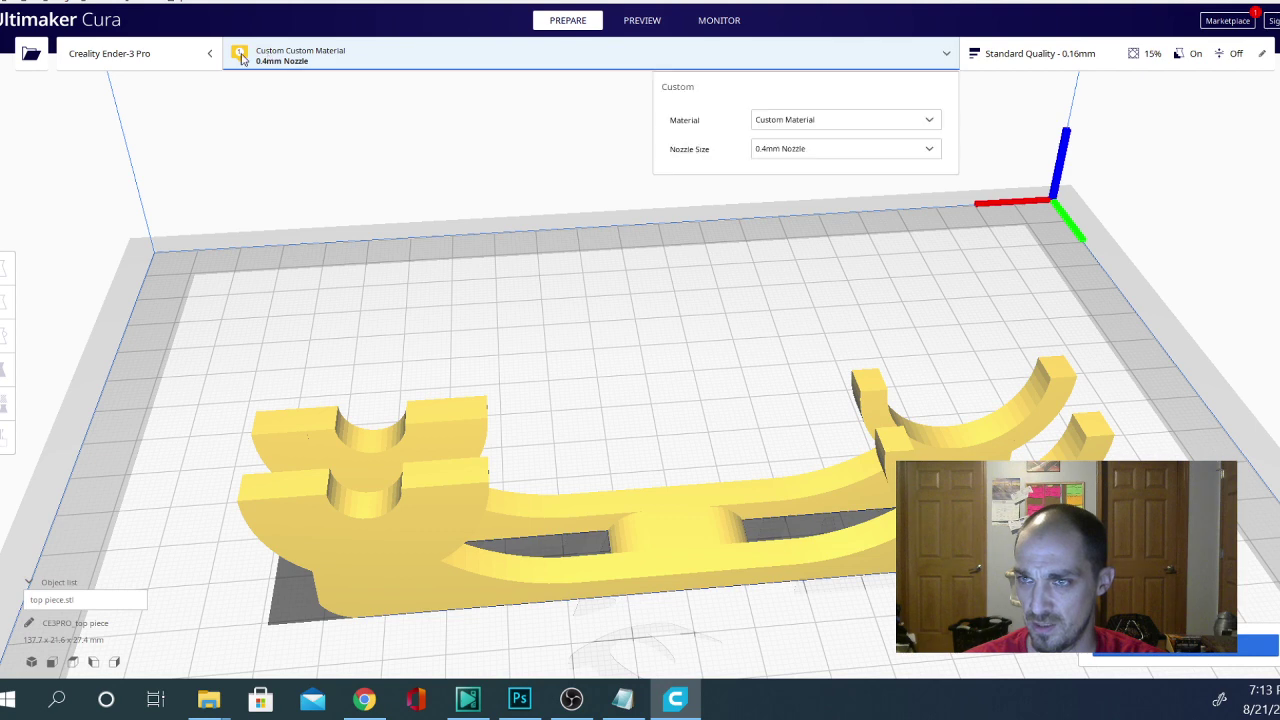
{"action": "left_click", "coordinate": [860, 120]}
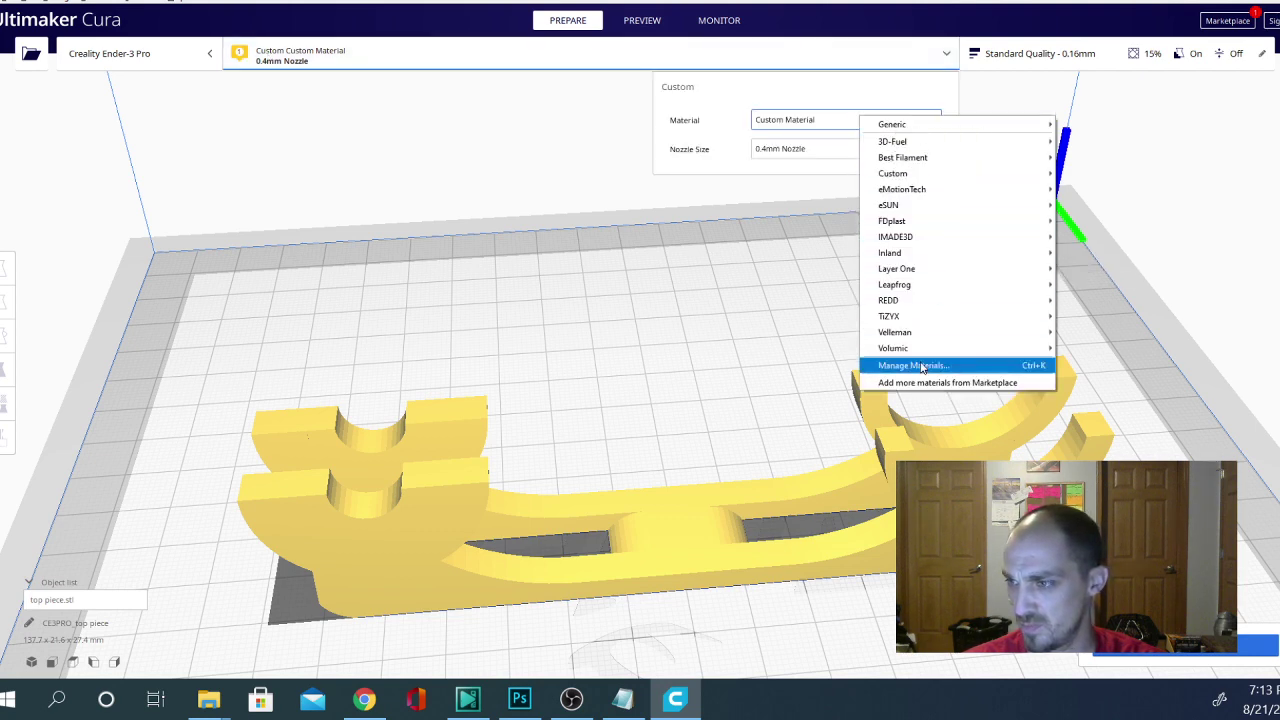
{"action": "mouse_move", "coordinate": [958, 334]}
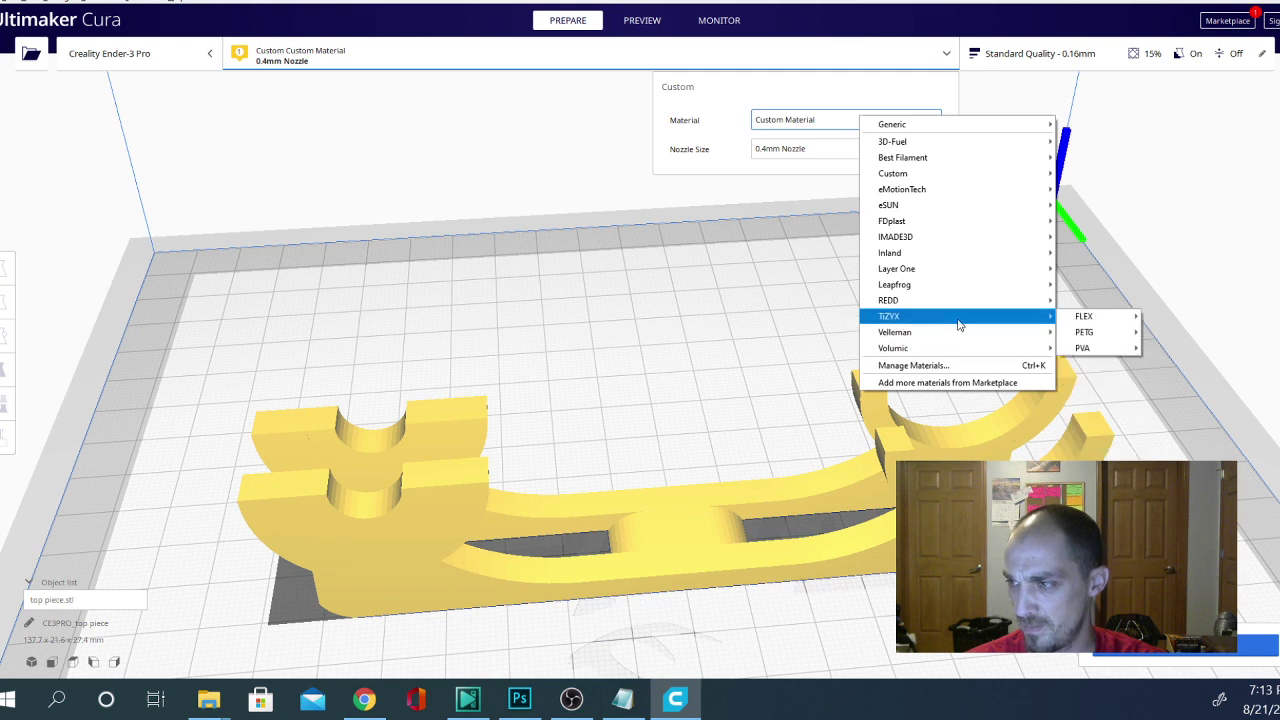
{"action": "mouse_move", "coordinate": [1035, 302]}
{"action": "mouse_move", "coordinate": [1095, 350]}
{"action": "left_click", "coordinate": [1170, 348]}
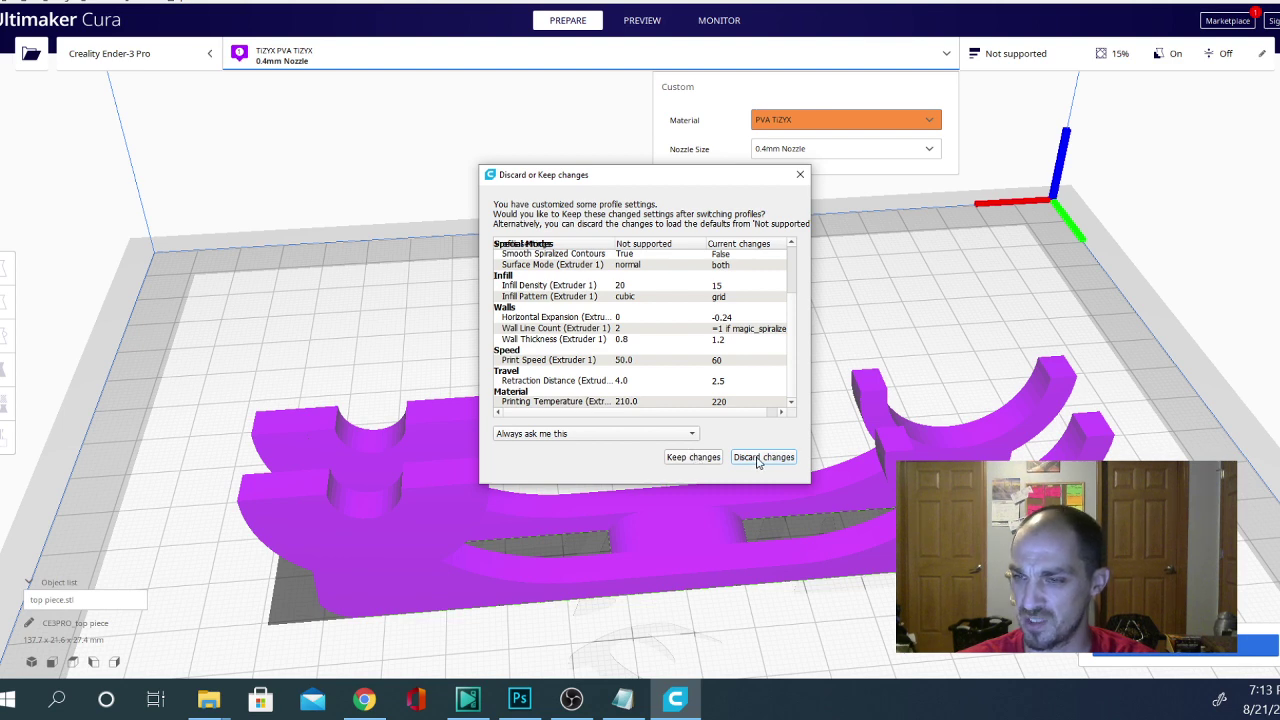
- Scroll through the customized settings listed in the Discard or Keep changes dialog
{"action": "scroll", "coordinate": [792, 302], "scroll_direction": "up", "scroll_amount": 2}
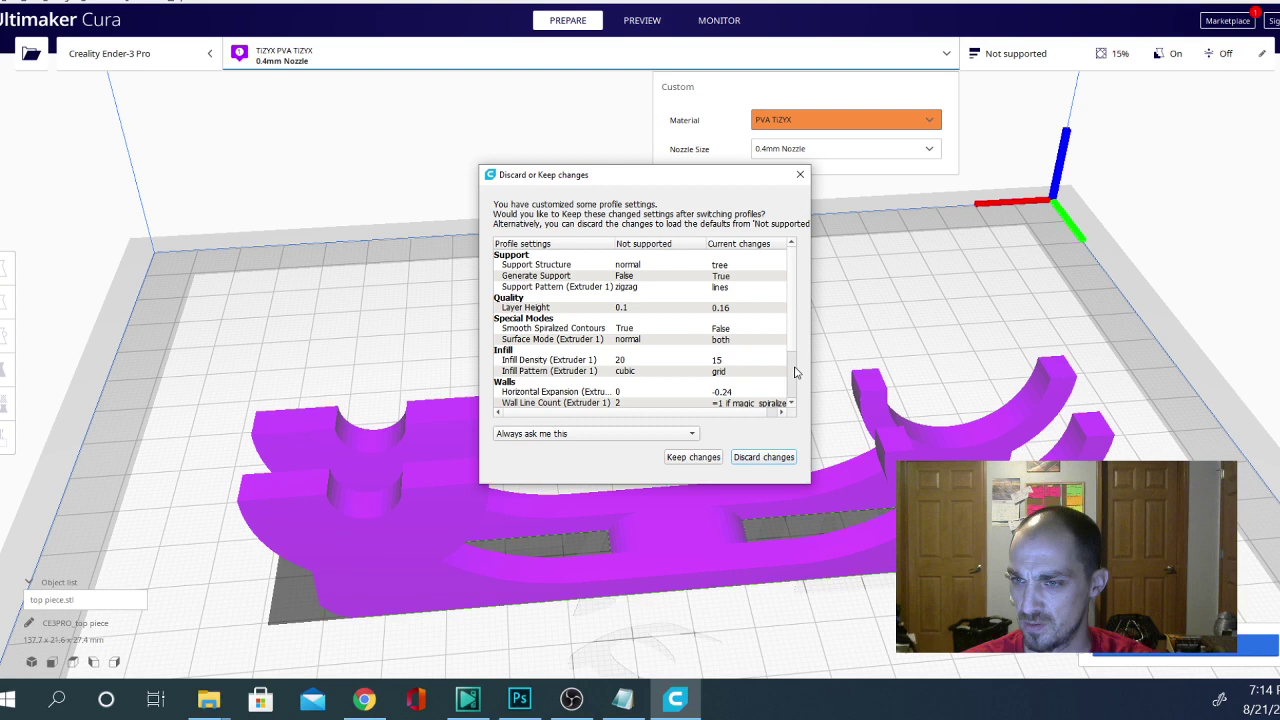
{"action": "scroll", "coordinate": [795, 372], "scroll_direction": "down", "scroll_amount": 2}
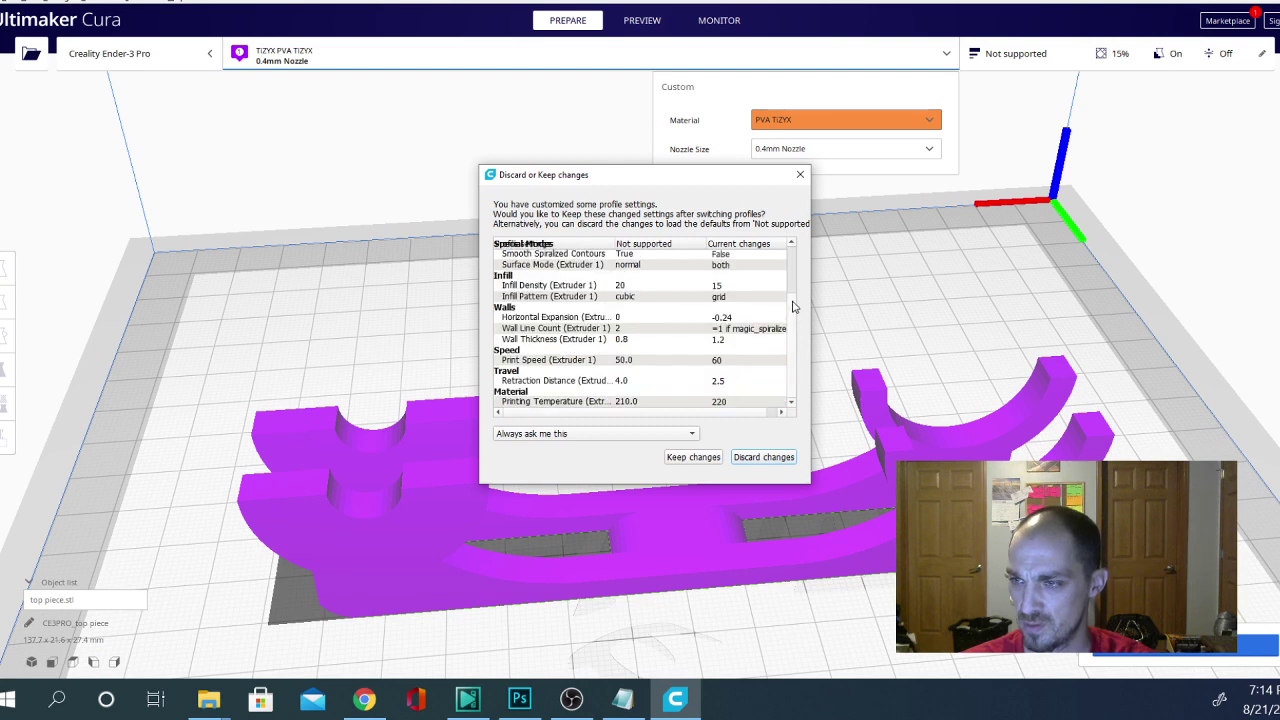
{"action": "scroll", "coordinate": [794, 306], "scroll_direction": "up", "scroll_amount": 2}
{"action": "scroll", "coordinate": [789, 366], "scroll_direction": "down", "scroll_amount": 2}
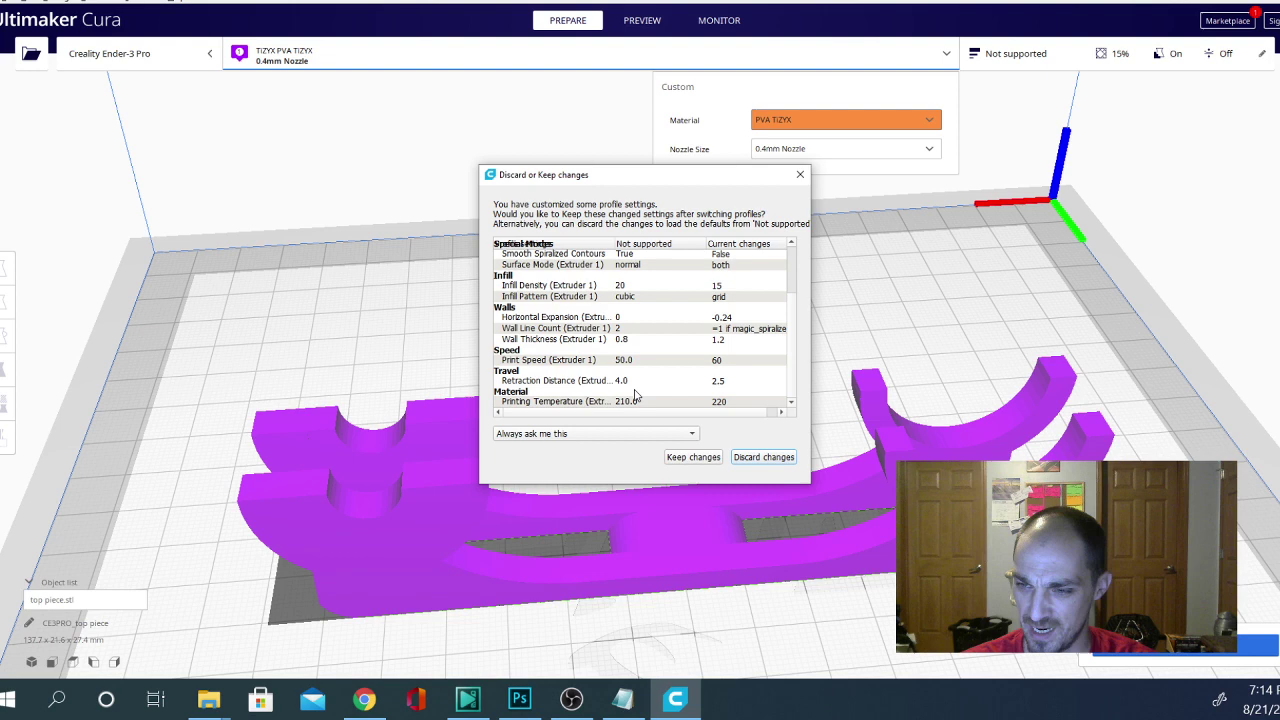
- Keep the customized settings and review the PVA print settings: 220 °C printing, tree support, 60 °C plate
{"action": "left_click", "coordinate": [692, 459]}
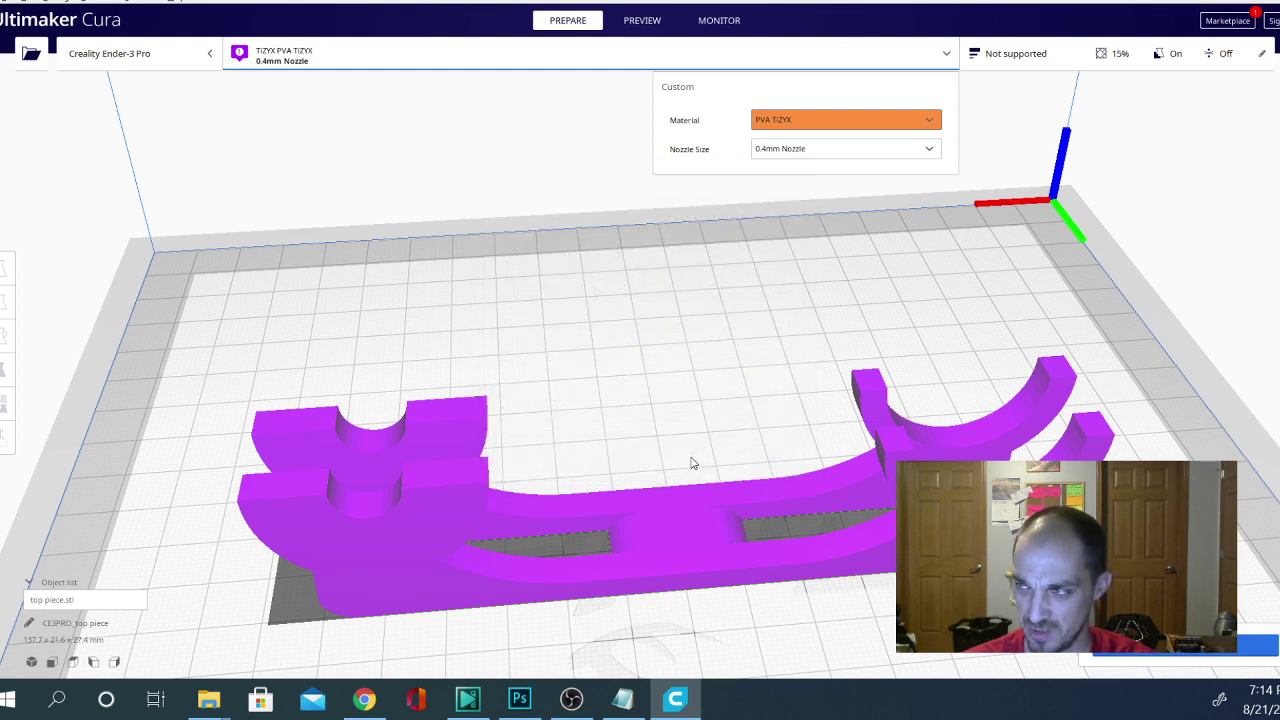
{"action": "left_click", "coordinate": [1025, 53]}
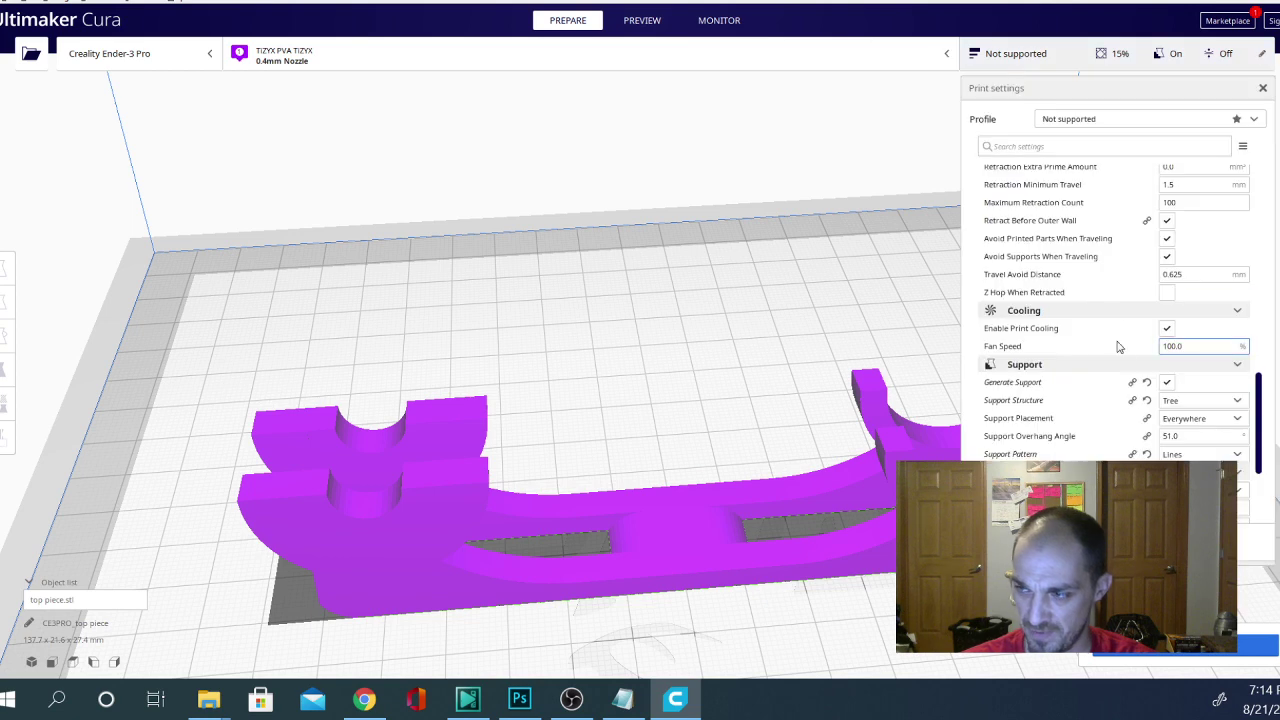
{"action": "scroll", "coordinate": [1140, 400], "scroll_direction": "down", "scroll_amount": 3}
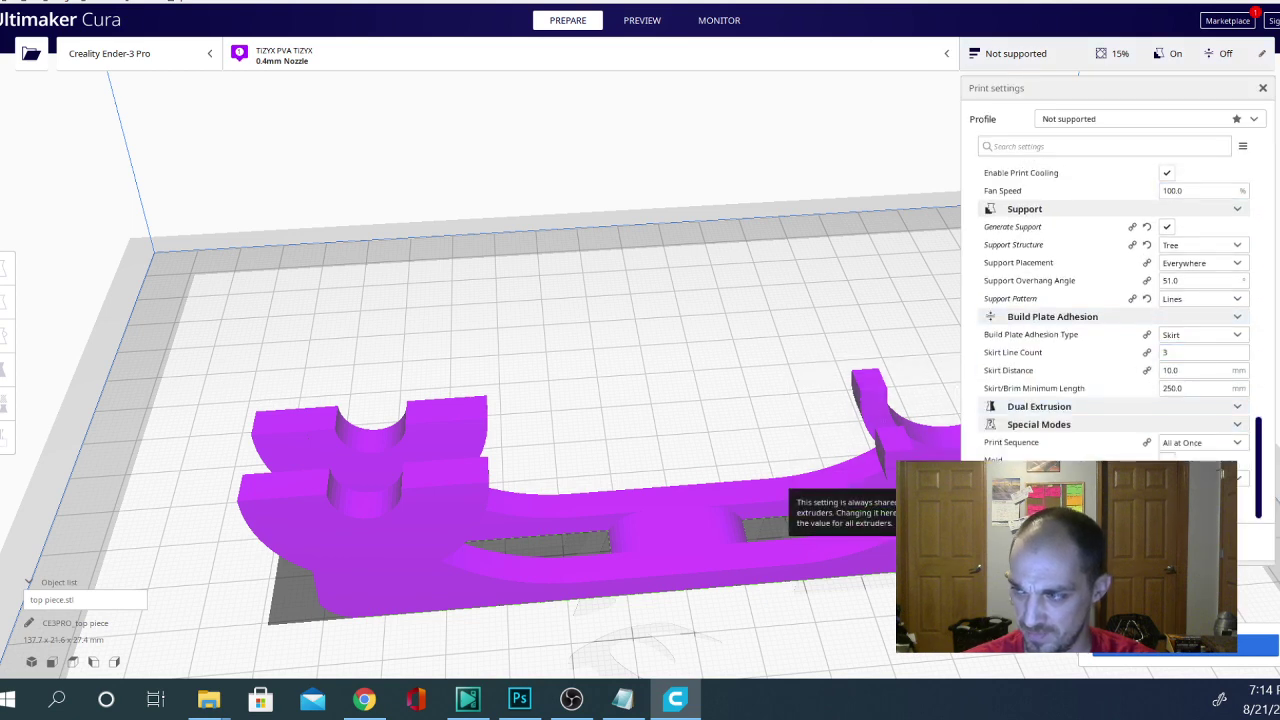
{"action": "scroll", "coordinate": [1058, 262], "scroll_direction": "up", "scroll_amount": 3}
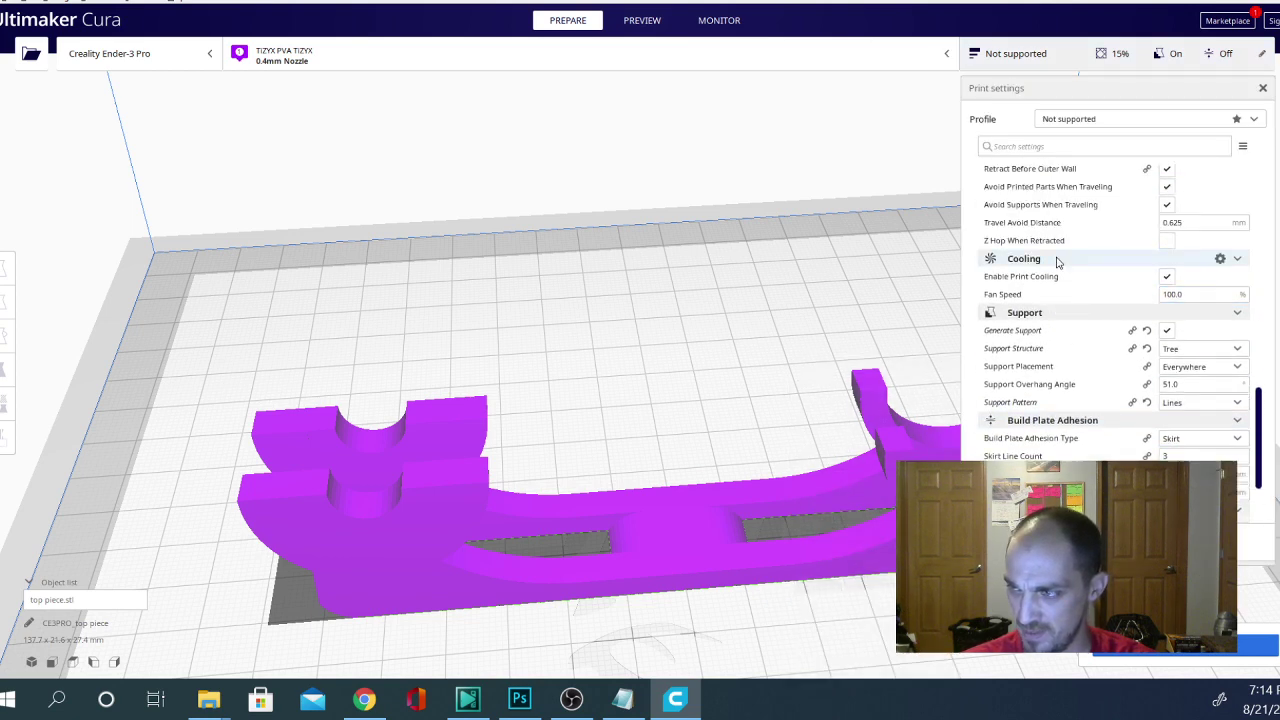
{"action": "scroll", "coordinate": [1060, 265], "scroll_direction": "up", "scroll_amount": 6}
{"action": "scroll", "coordinate": [1075, 305], "scroll_direction": "down", "scroll_amount": 8}
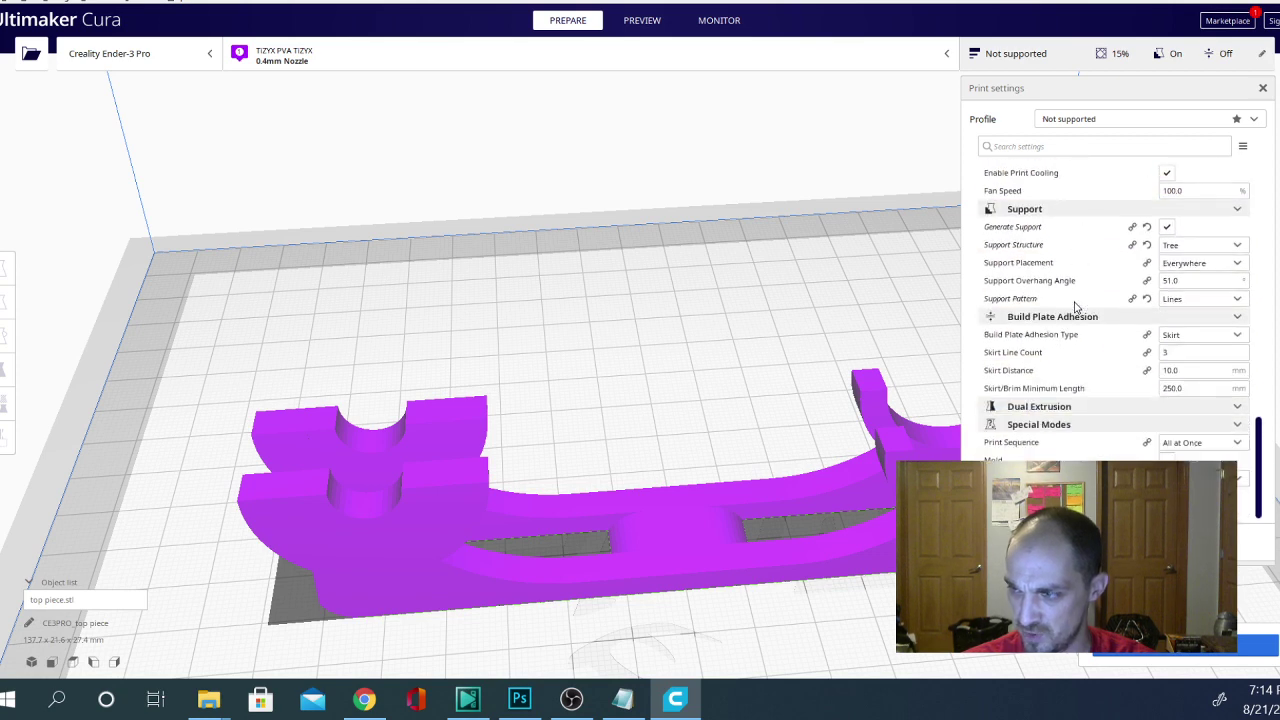
{"action": "scroll", "coordinate": [1076, 310], "scroll_direction": "up", "scroll_amount": 12}
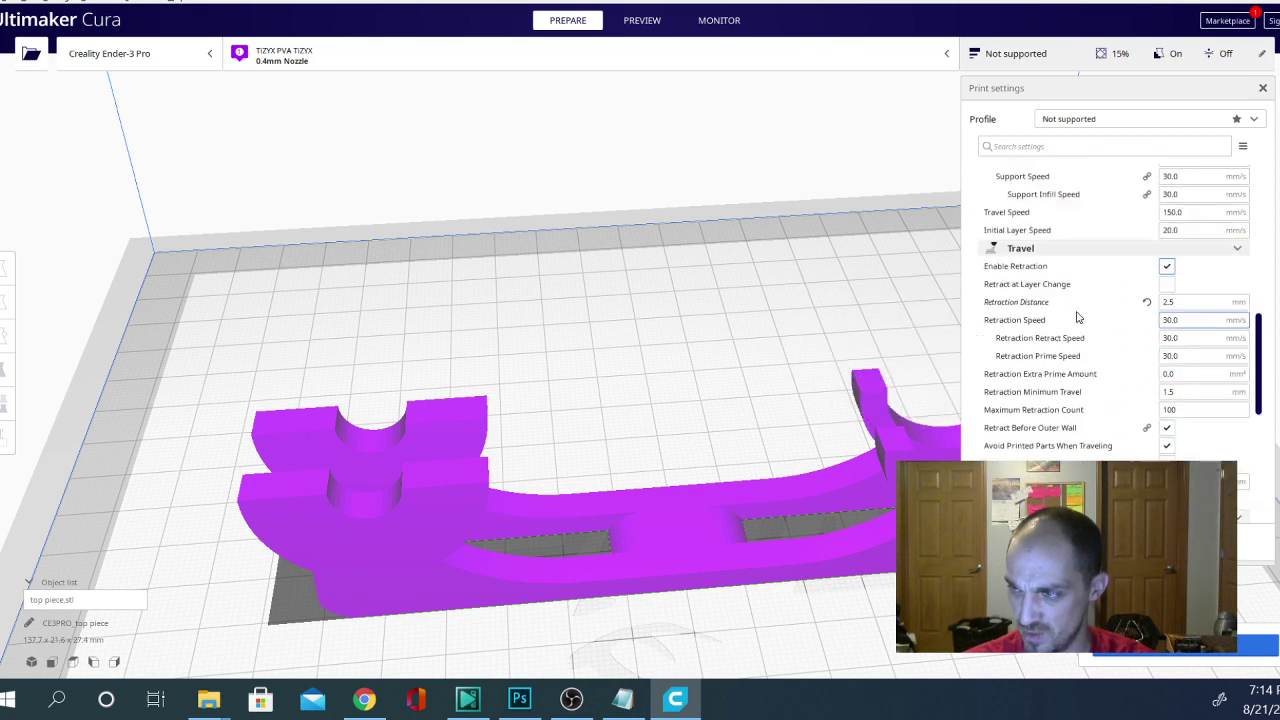
{"action": "scroll", "coordinate": [1085, 305], "scroll_direction": "up", "scroll_amount": 7}
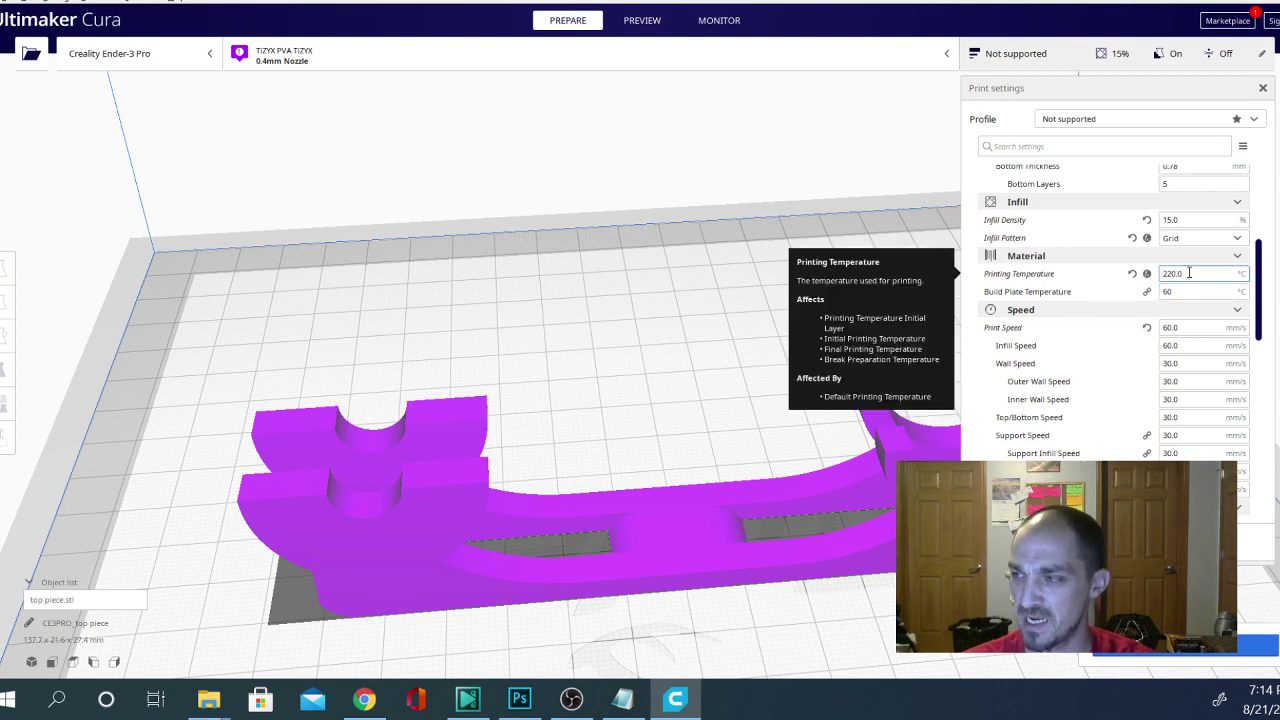
- Change the material to Custom > PLA > Custom Material
{"action": "left_click", "coordinate": [405, 62]}
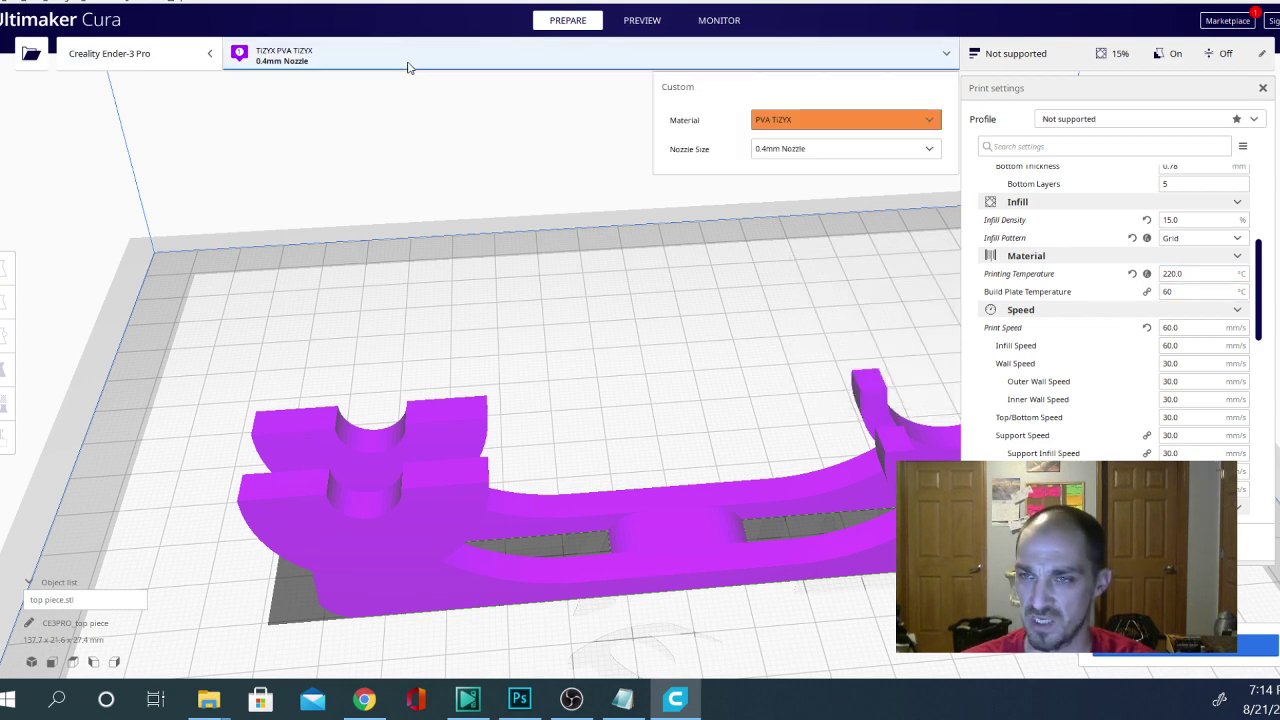
{"action": "left_click", "coordinate": [810, 120]}
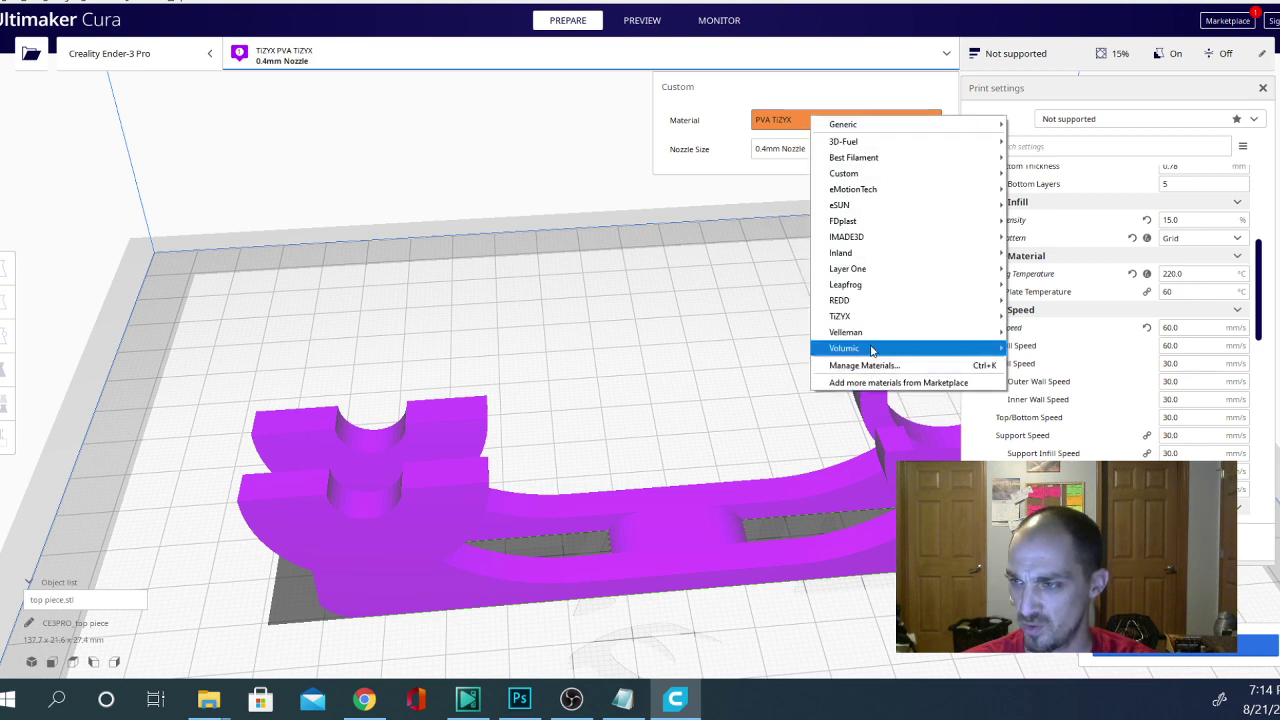
{"action": "mouse_move", "coordinate": [882, 178]}
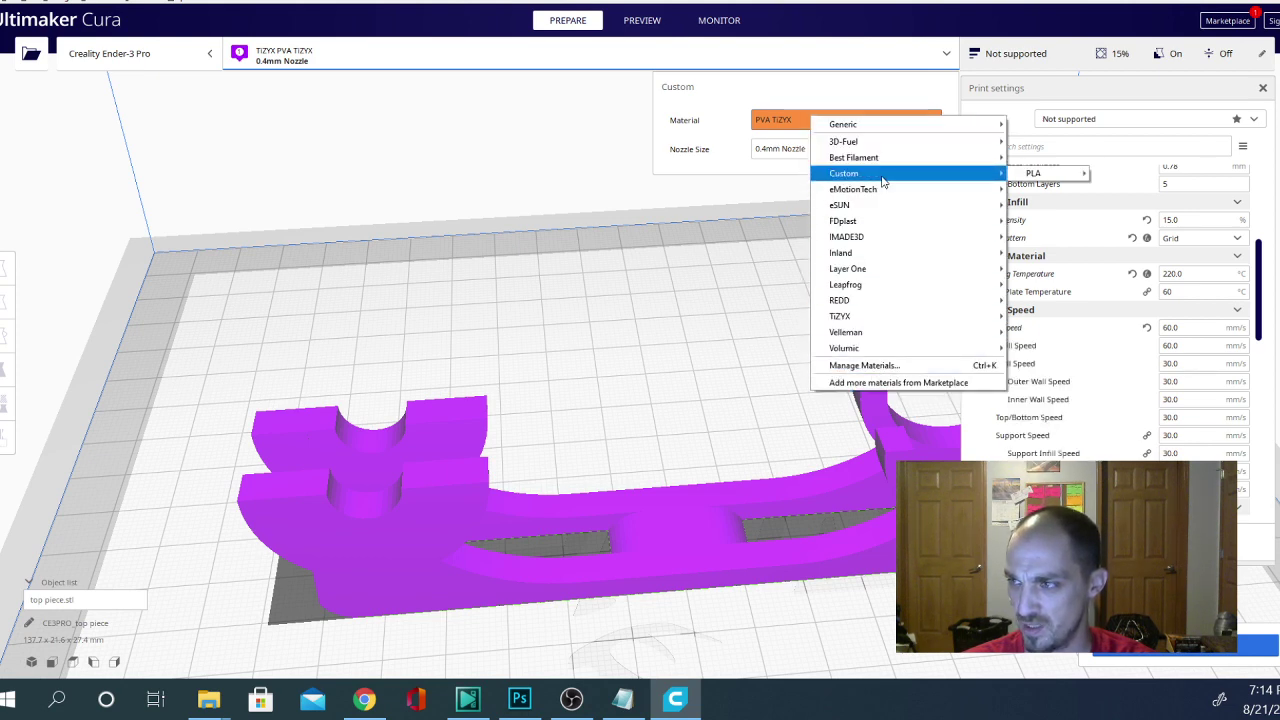
{"action": "mouse_move", "coordinate": [884, 127]}
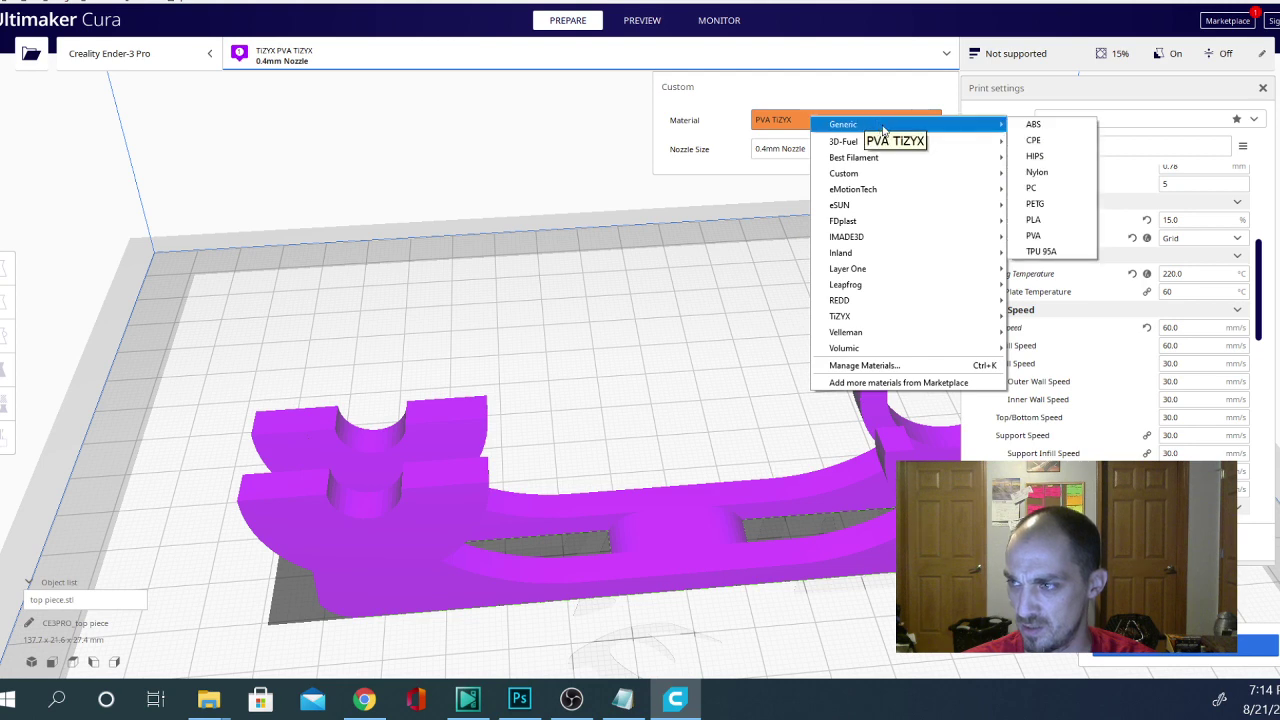
{"action": "mouse_move", "coordinate": [1033, 173]}
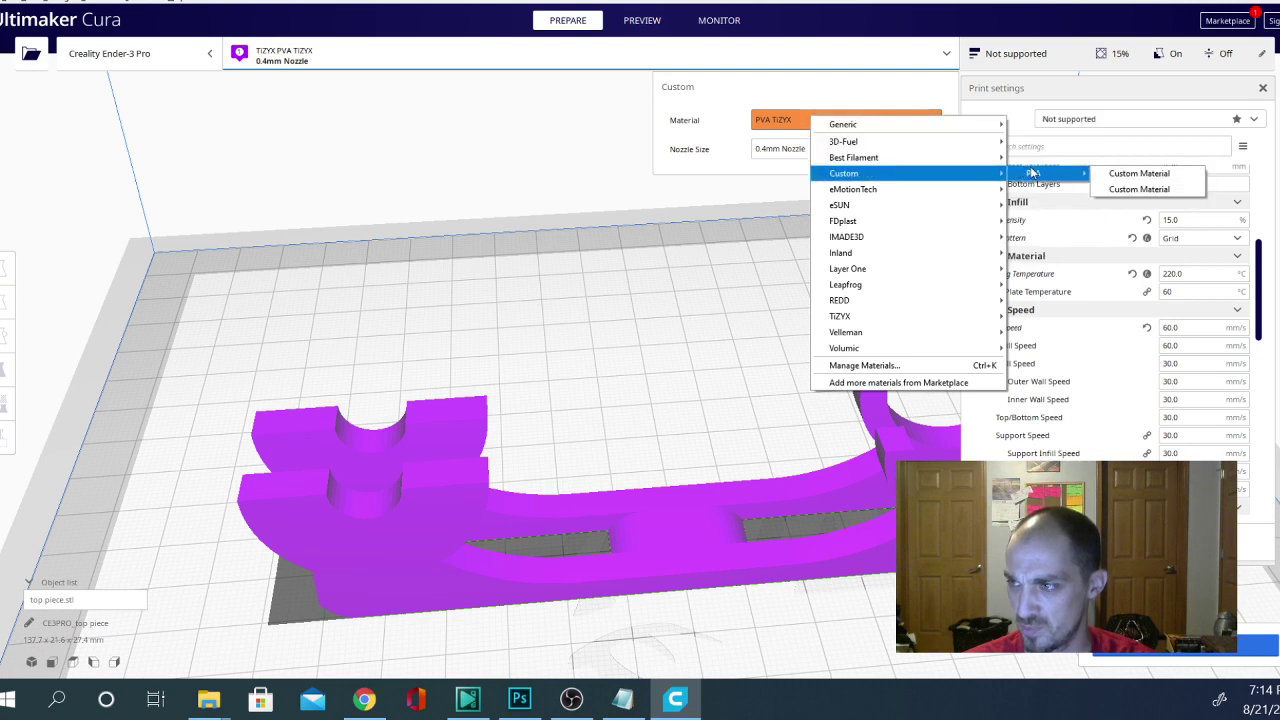
{"action": "left_click", "coordinate": [1160, 189]}
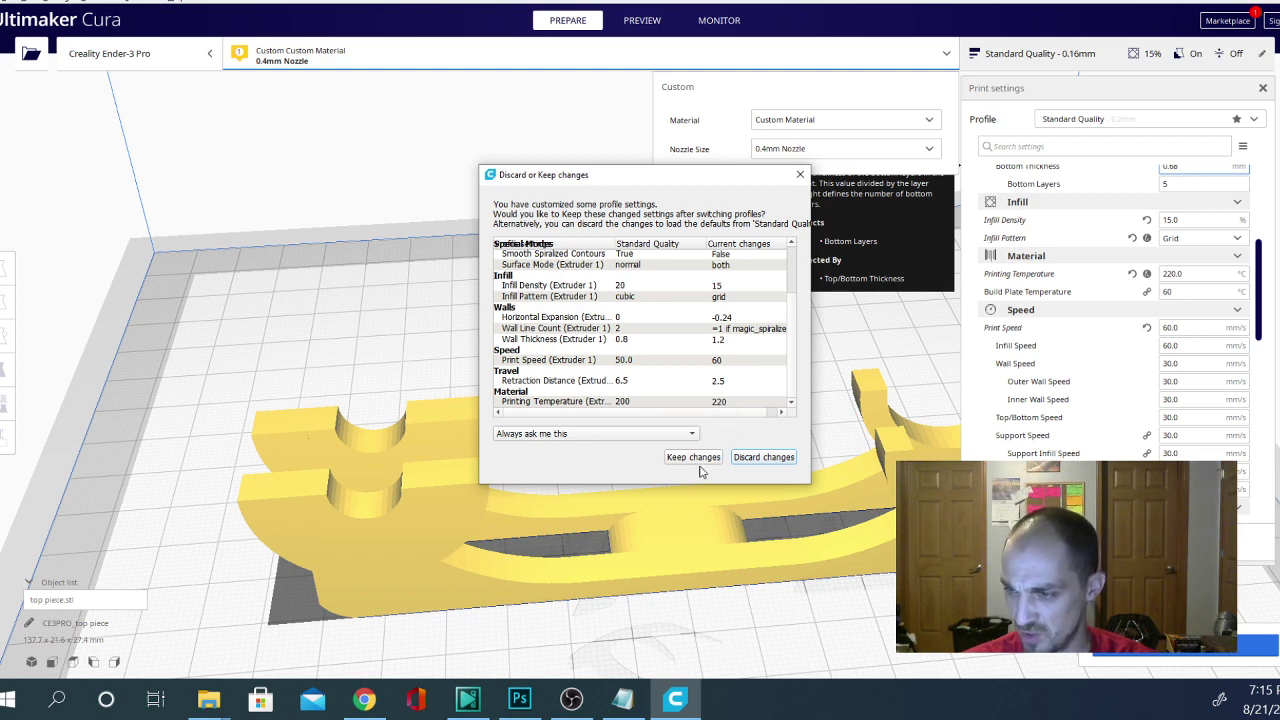
- Discard the custom tweaks, restoring Standard Quality defaults with 200 °C printing temperature
{"action": "left_click", "coordinate": [764, 457]}
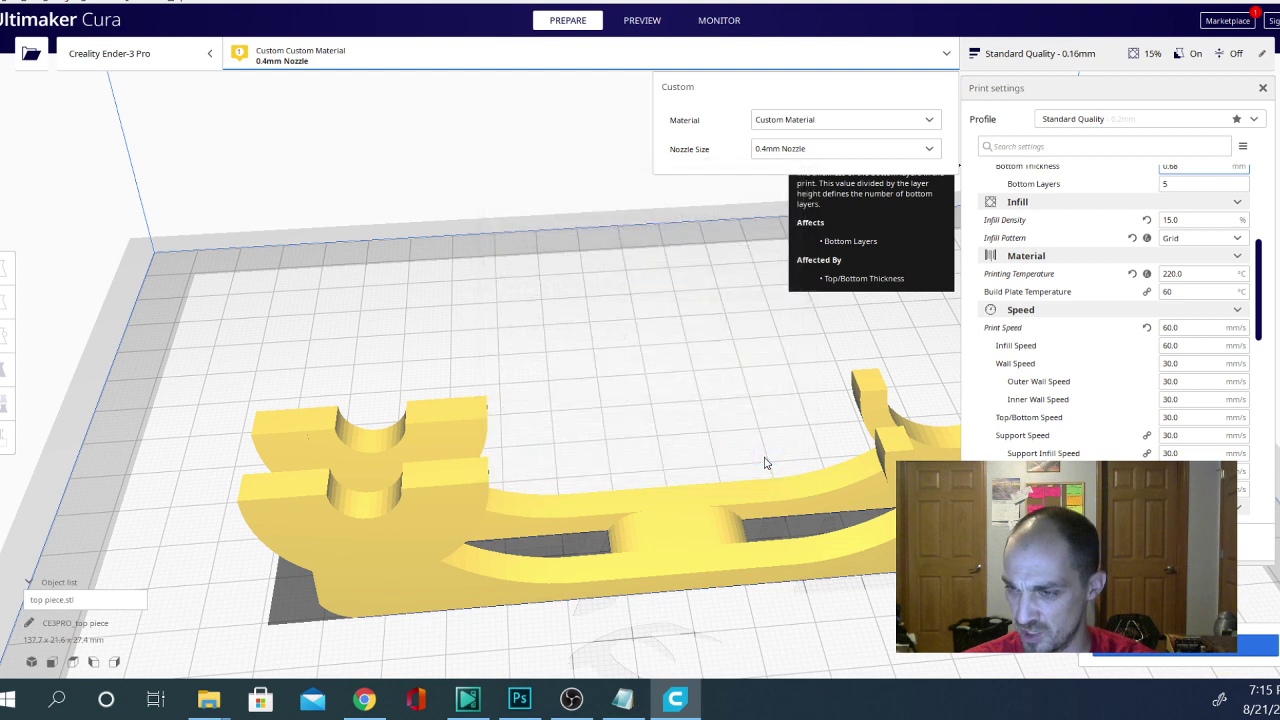
{"action": "left_click", "coordinate": [1233, 274]}
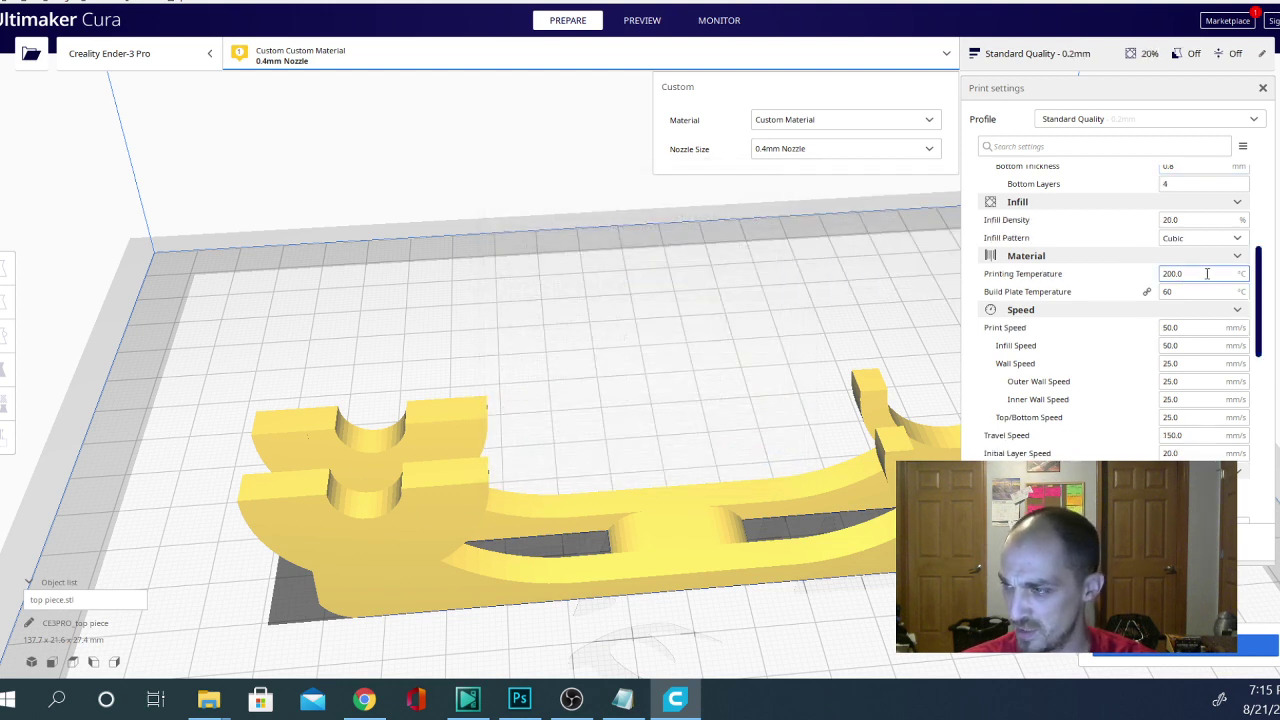
{"action": "left_click_drag", "start_coordinate": [1262, 300], "coordinate": [1257, 190]}
{"action": "scroll", "coordinate": [1230, 280], "scroll_direction": "down", "scroll_amount": 3}
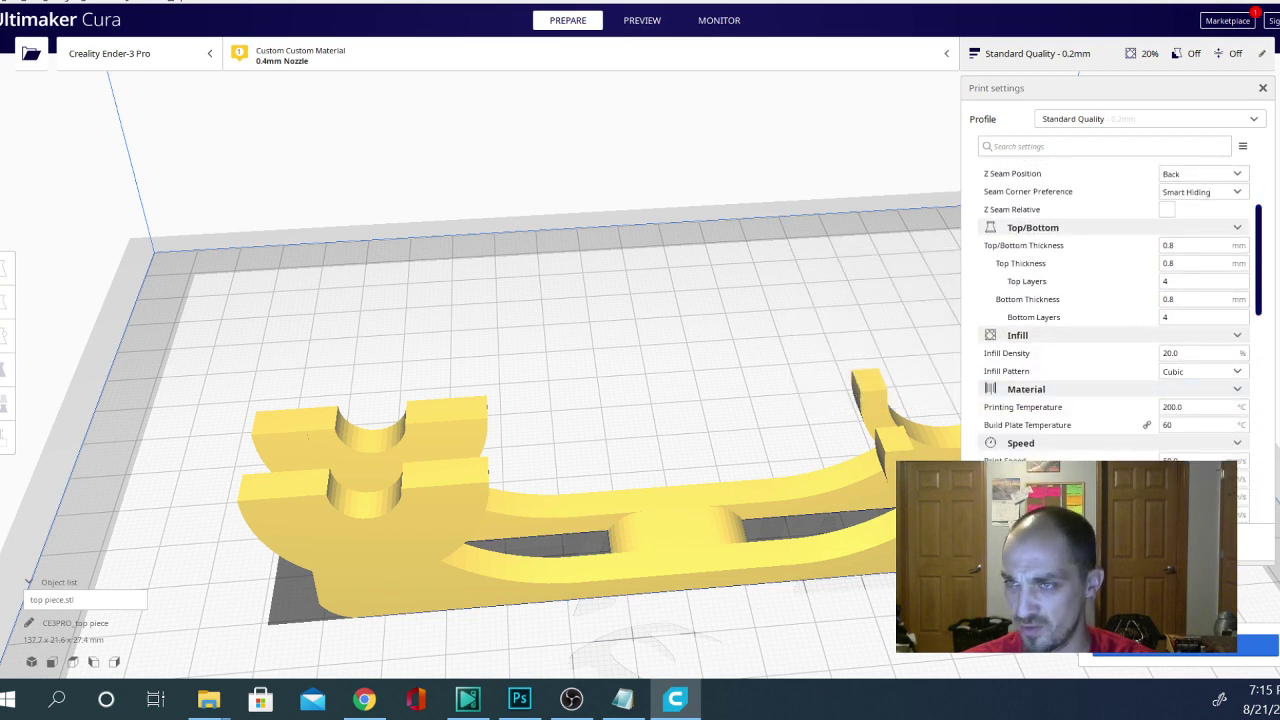
{"action": "left_click", "coordinate": [502, 62]}
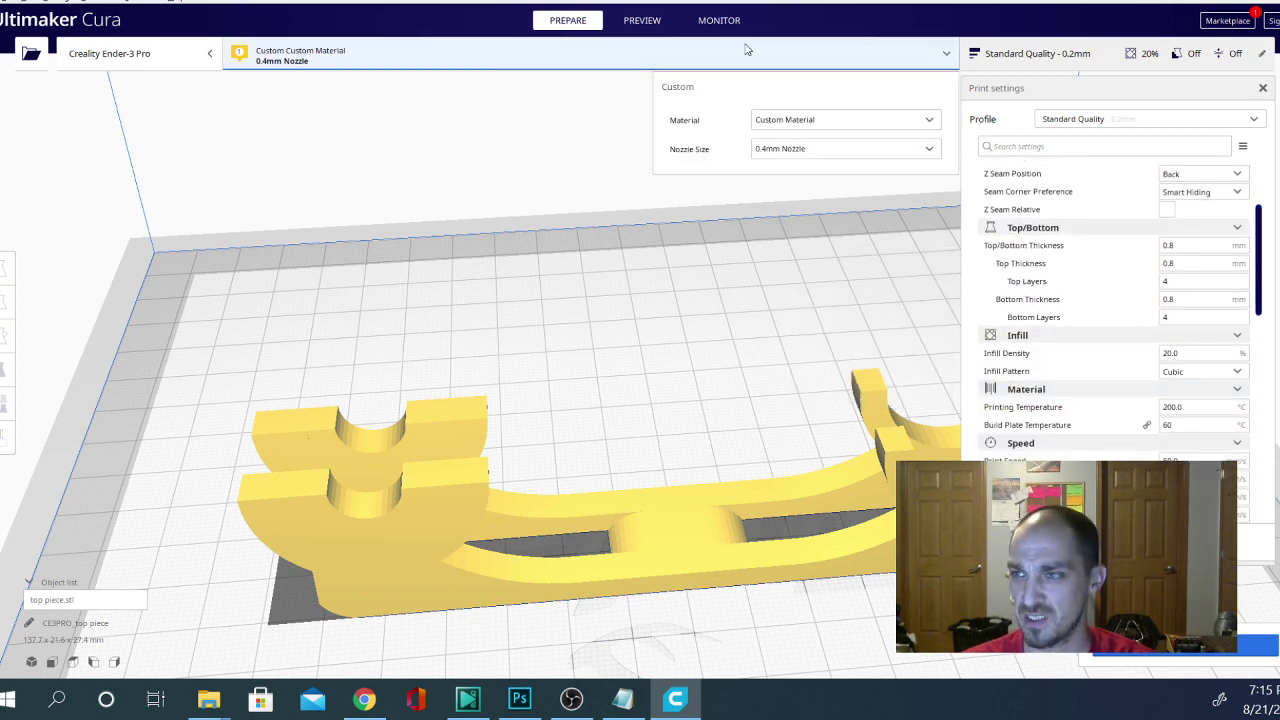
- Switch the material back to PVA TiZYX and check its 210 °C printing temperature
{"action": "left_click", "coordinate": [878, 119]}
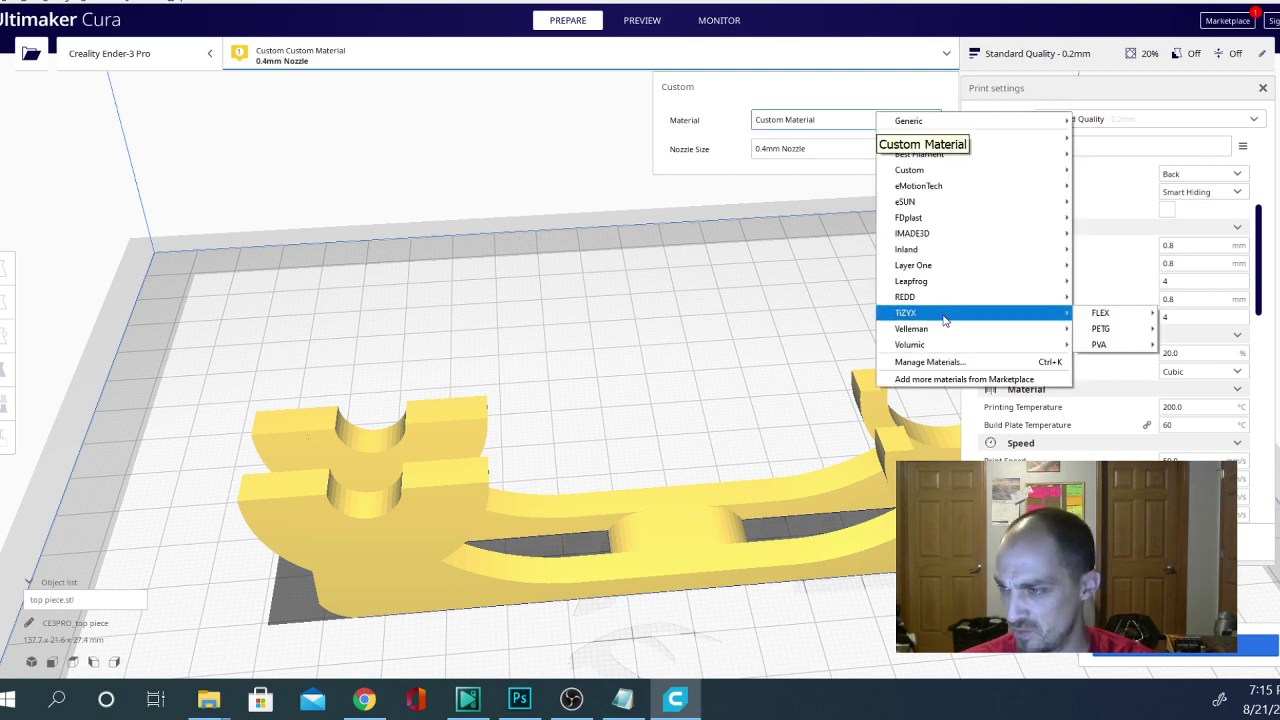
{"action": "mouse_move", "coordinate": [1110, 344]}
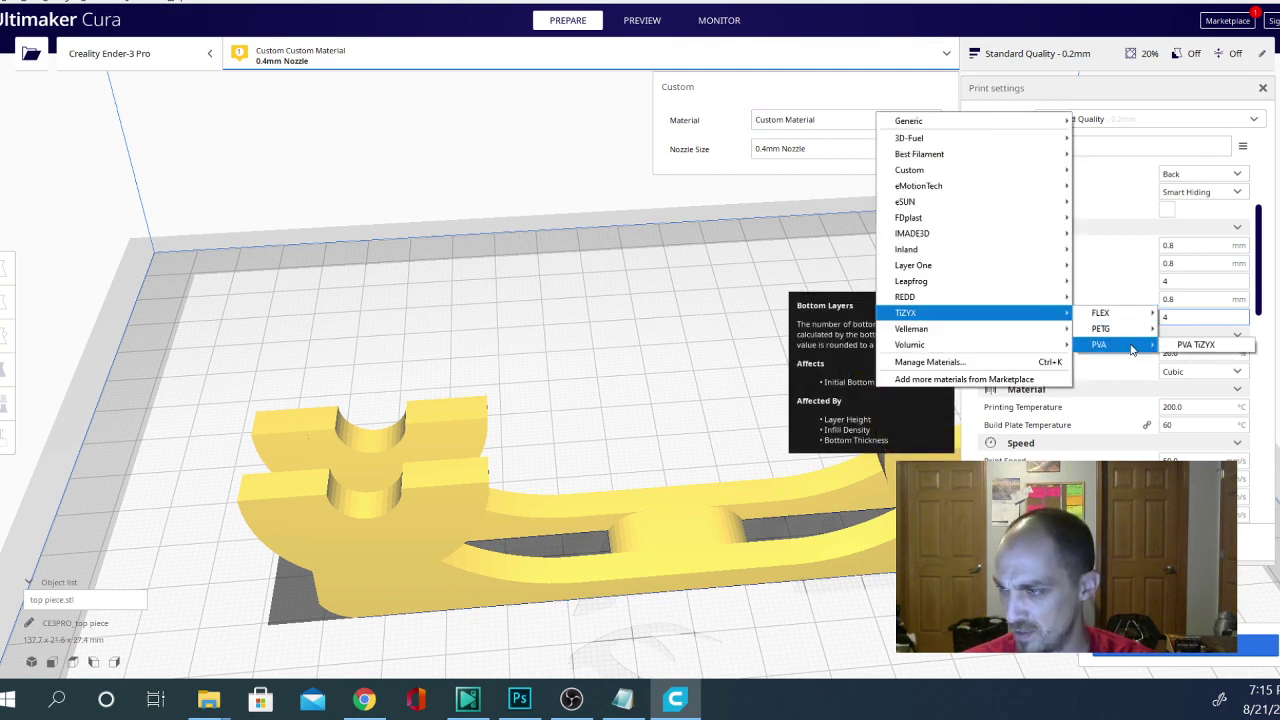
{"action": "left_click", "coordinate": [1200, 345]}
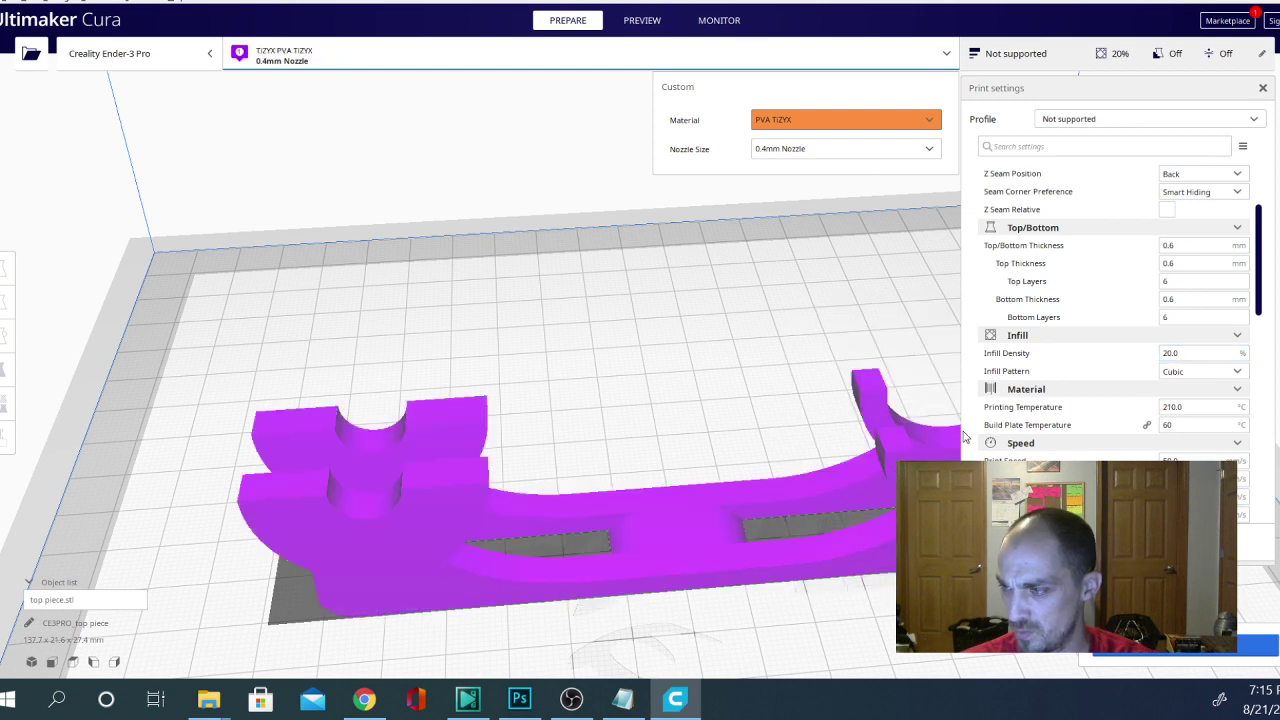
{"action": "left_click", "coordinate": [1191, 405]}
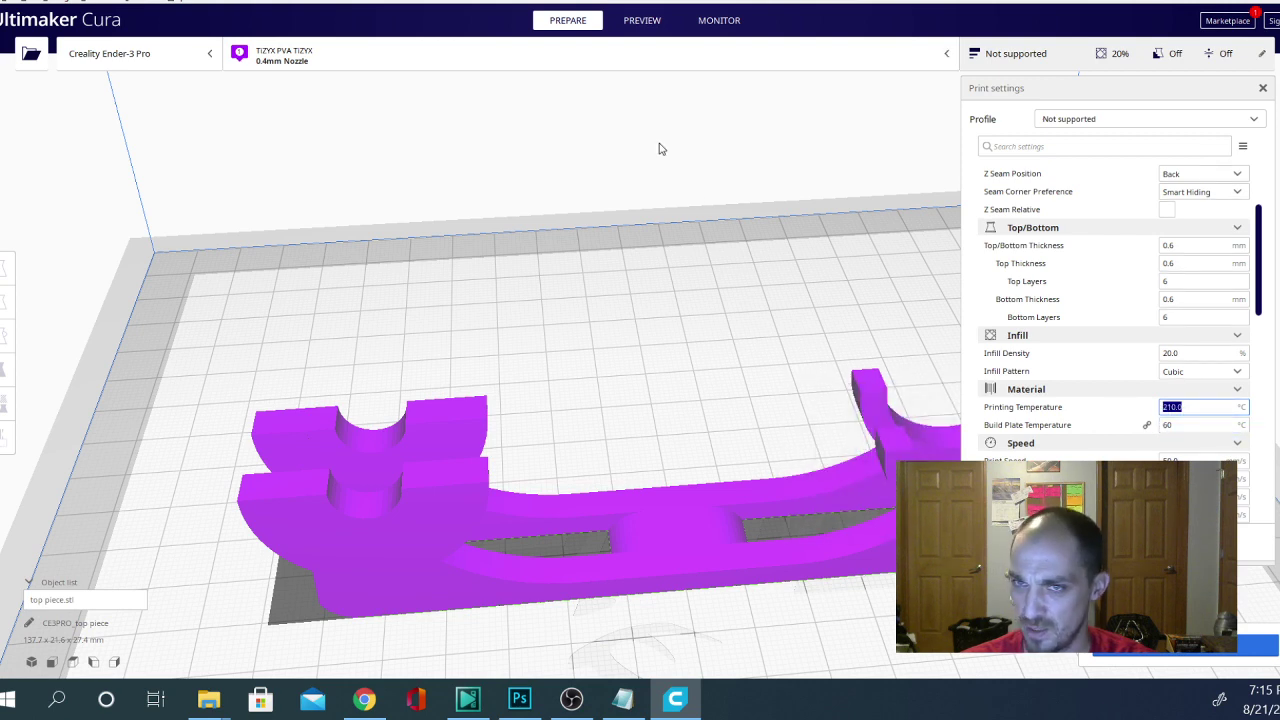
{"action": "left_click", "coordinate": [449, 60]}
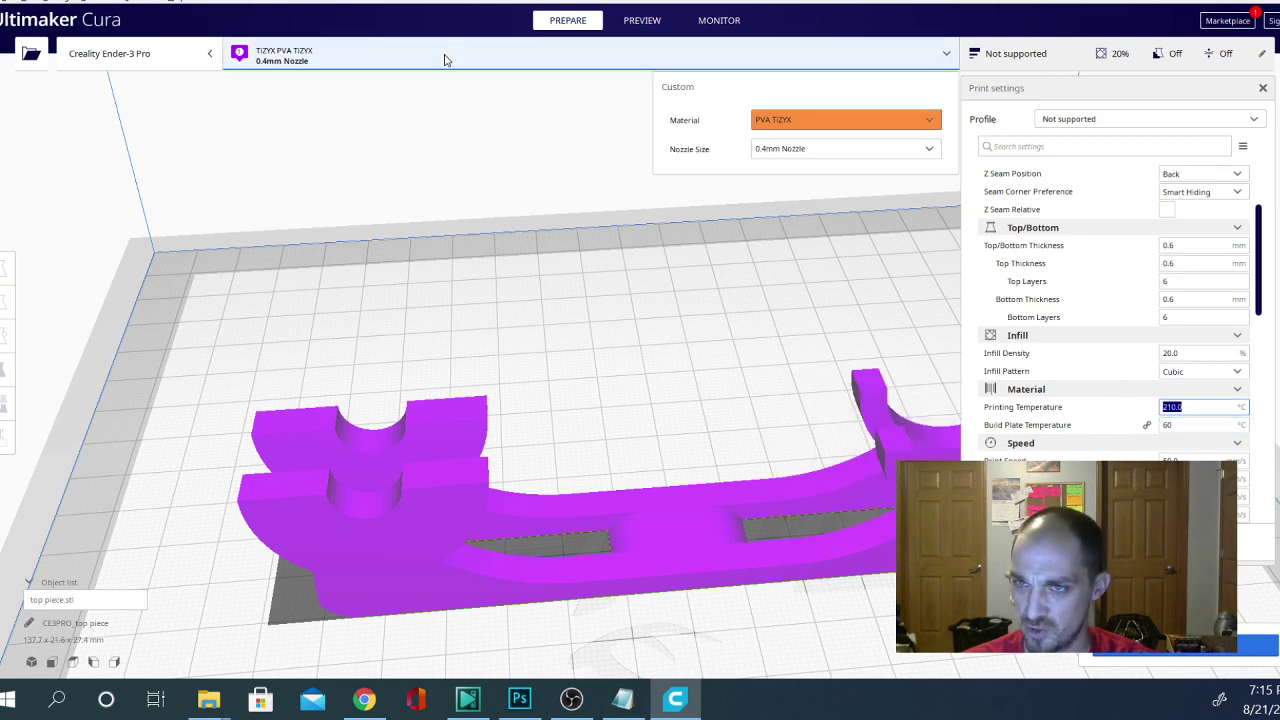
- Choose 3D-Fuel Pro PLA (NatureWorks 3D870) and confirm the 240 °C printing temperature
{"action": "left_click", "coordinate": [877, 121]}
{"action": "mouse_move", "coordinate": [967, 147]}
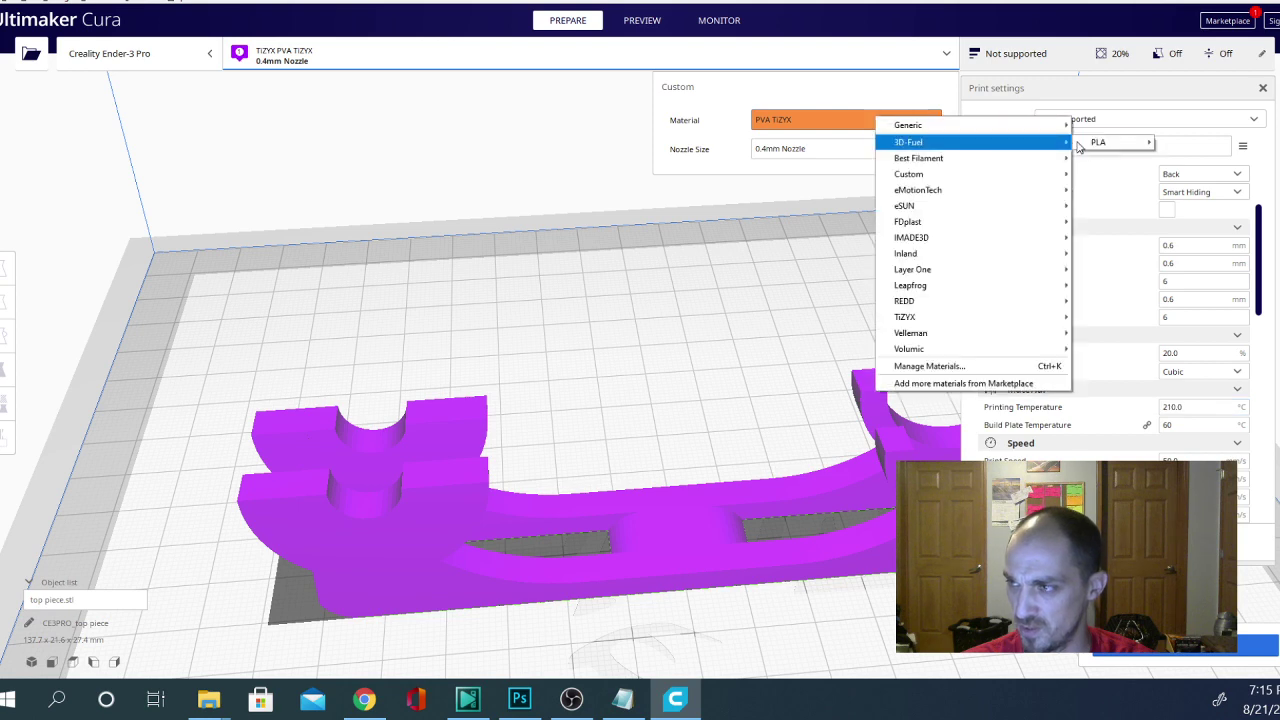
{"action": "mouse_move", "coordinate": [1085, 143]}
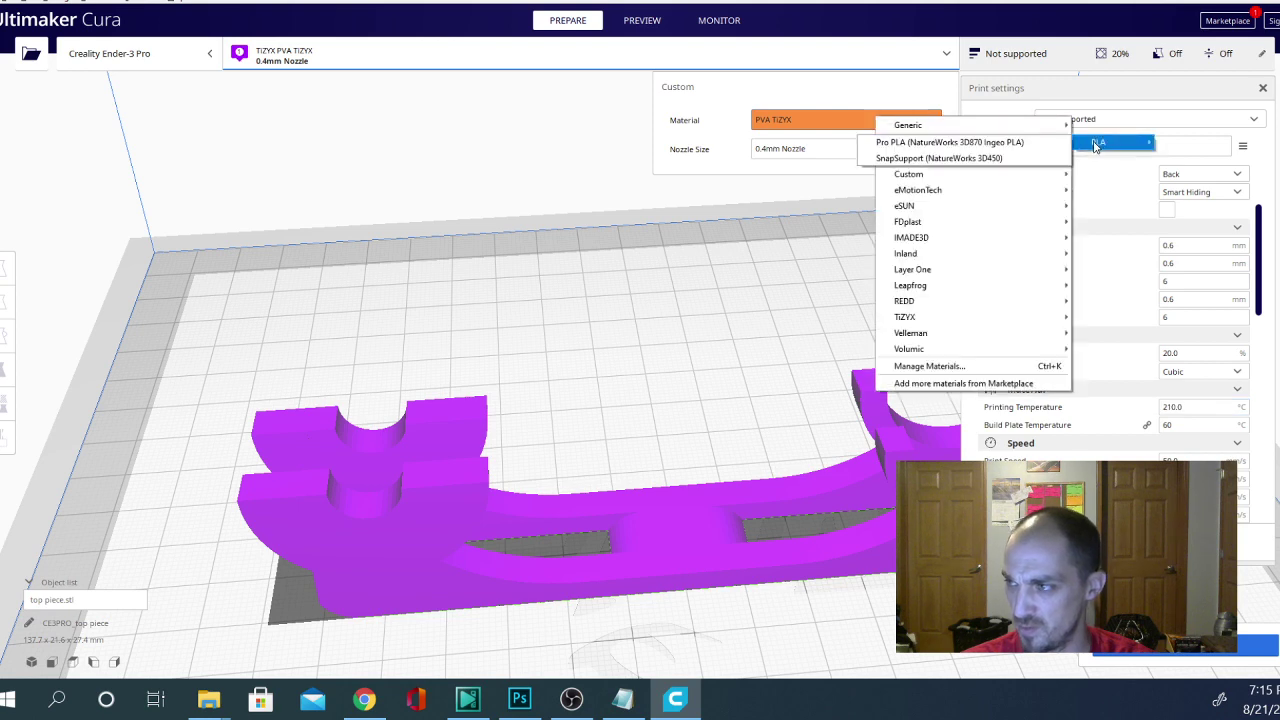
{"action": "left_click", "coordinate": [968, 143]}
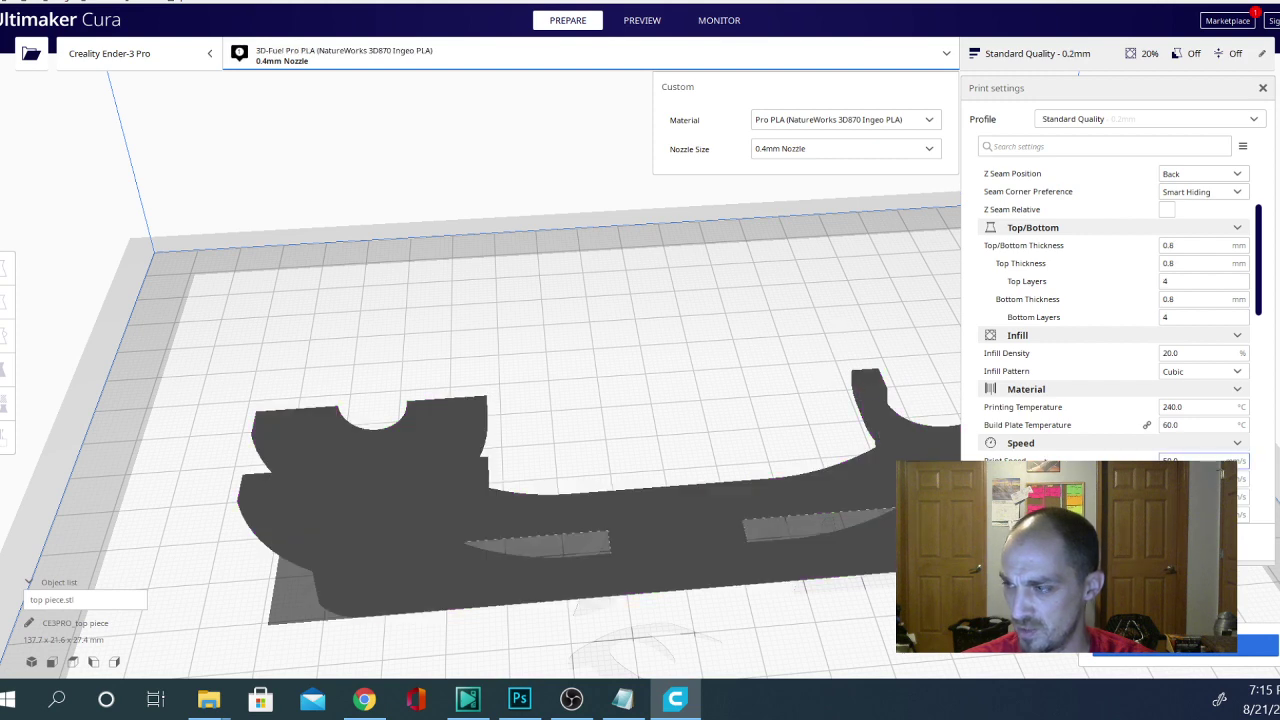
{"action": "left_click", "coordinate": [1203, 407]}
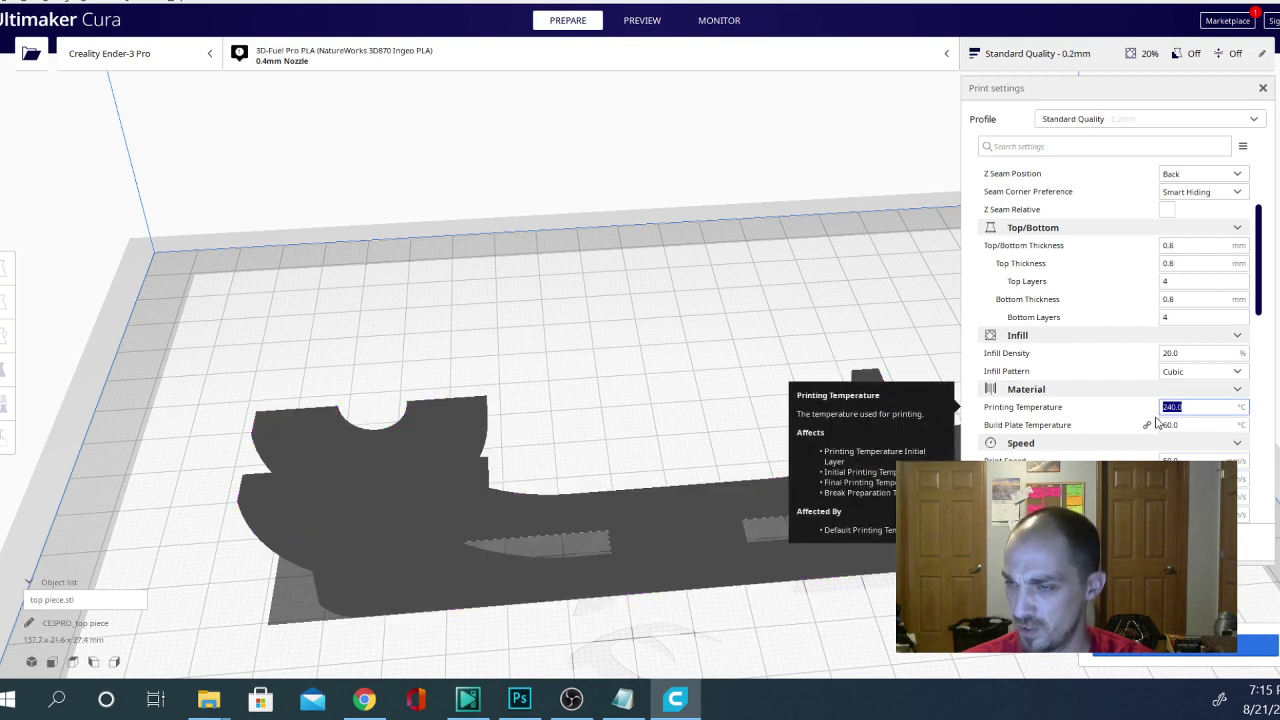
{"action": "left_click", "coordinate": [563, 457]}
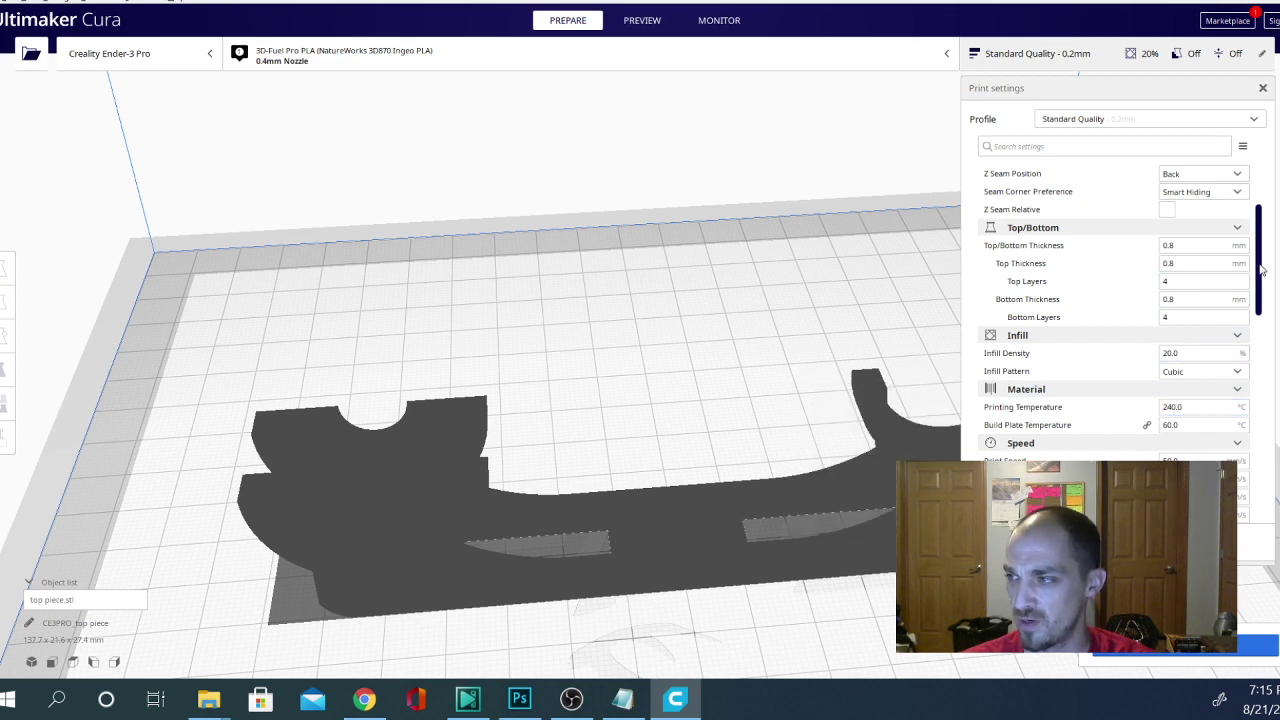
{"action": "scroll", "coordinate": [1262, 270], "scroll_direction": "up", "scroll_amount": 3}
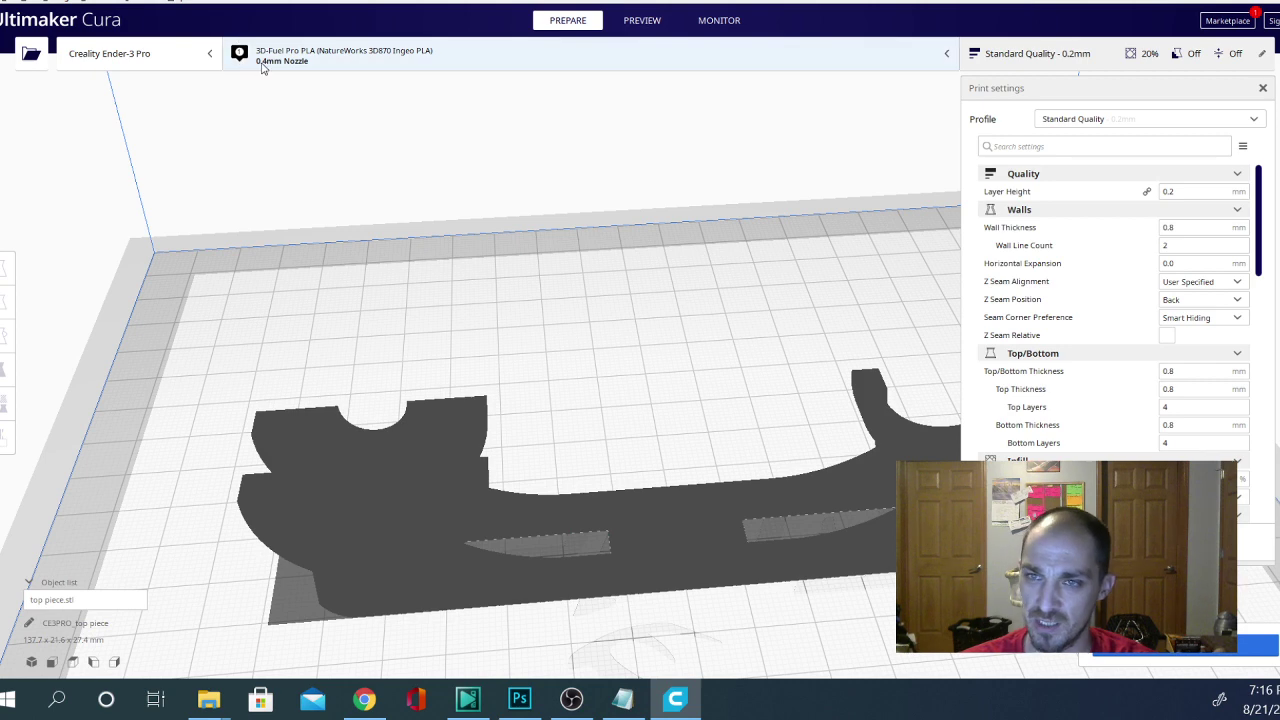
{"action": "scroll", "coordinate": [1260, 265], "scroll_direction": "down", "scroll_amount": 3}
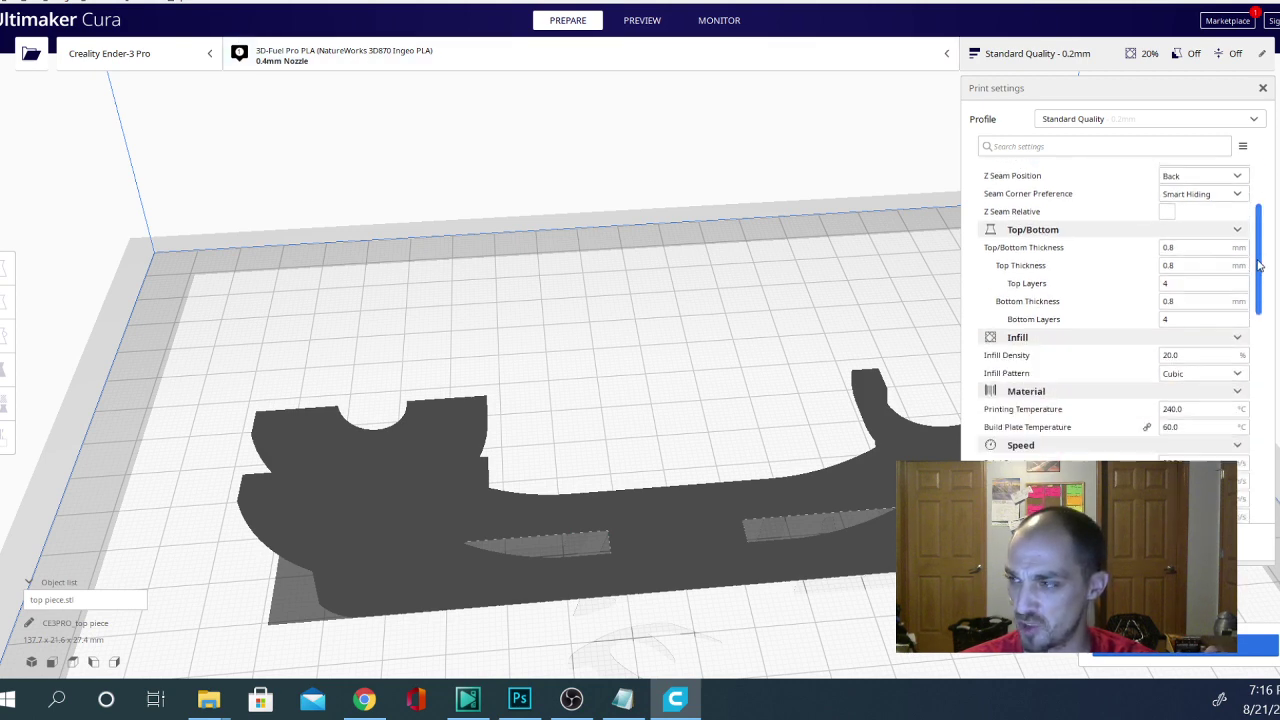
{"action": "left_click_drag", "start_coordinate": [1260, 265], "coordinate": [1255, 465]}
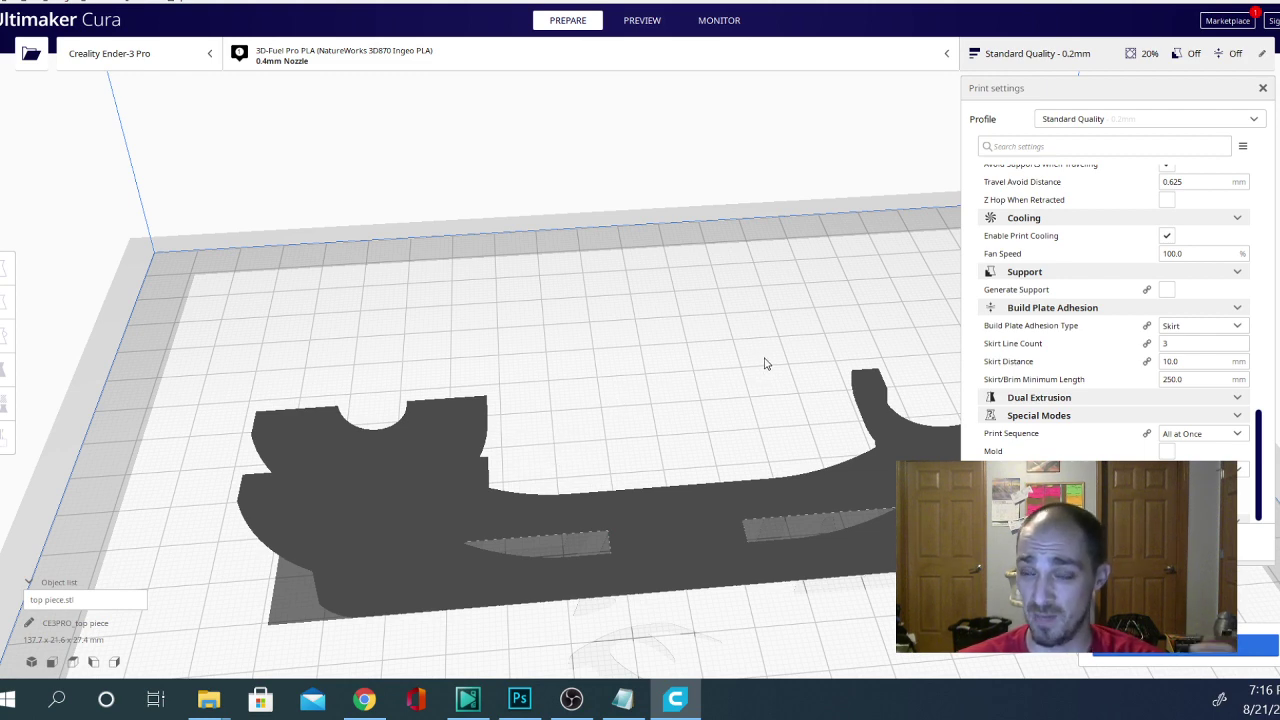
- Set the material to 3D-Fuel > PLA > SnapSupport (NatureWorks 3D450)
{"action": "left_click", "coordinate": [340, 58]}
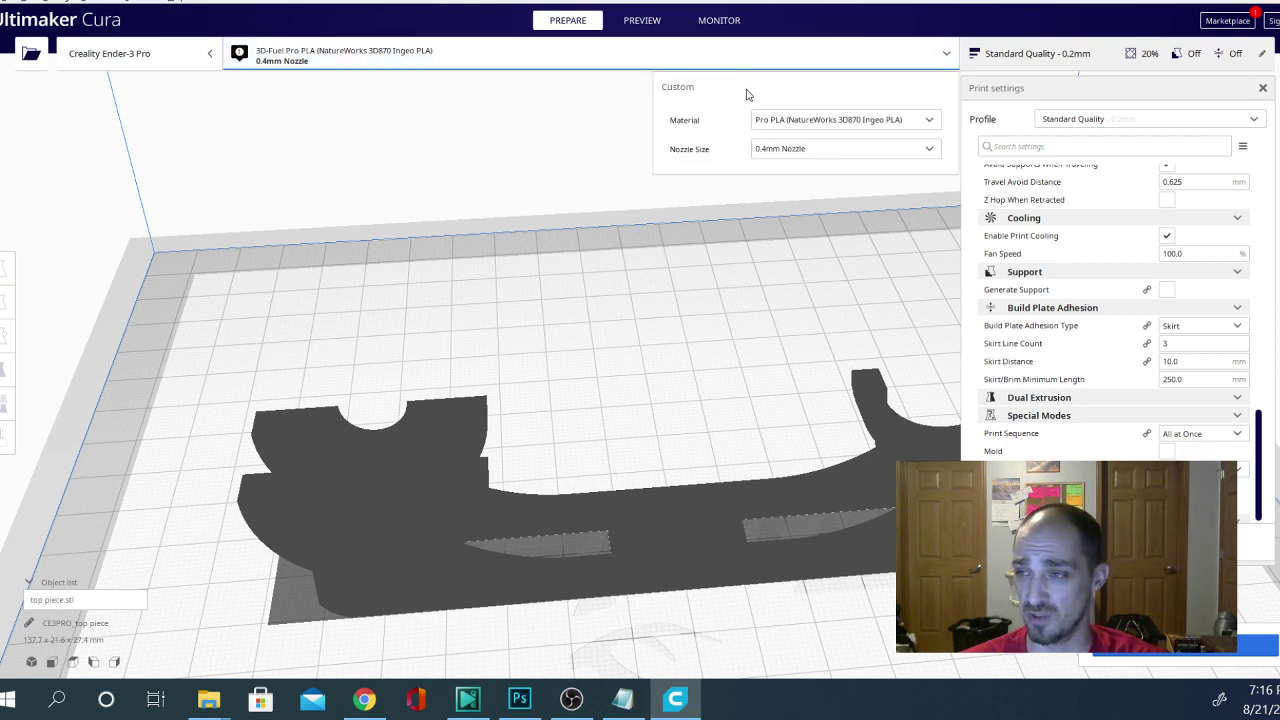
{"action": "left_click", "coordinate": [828, 120]}
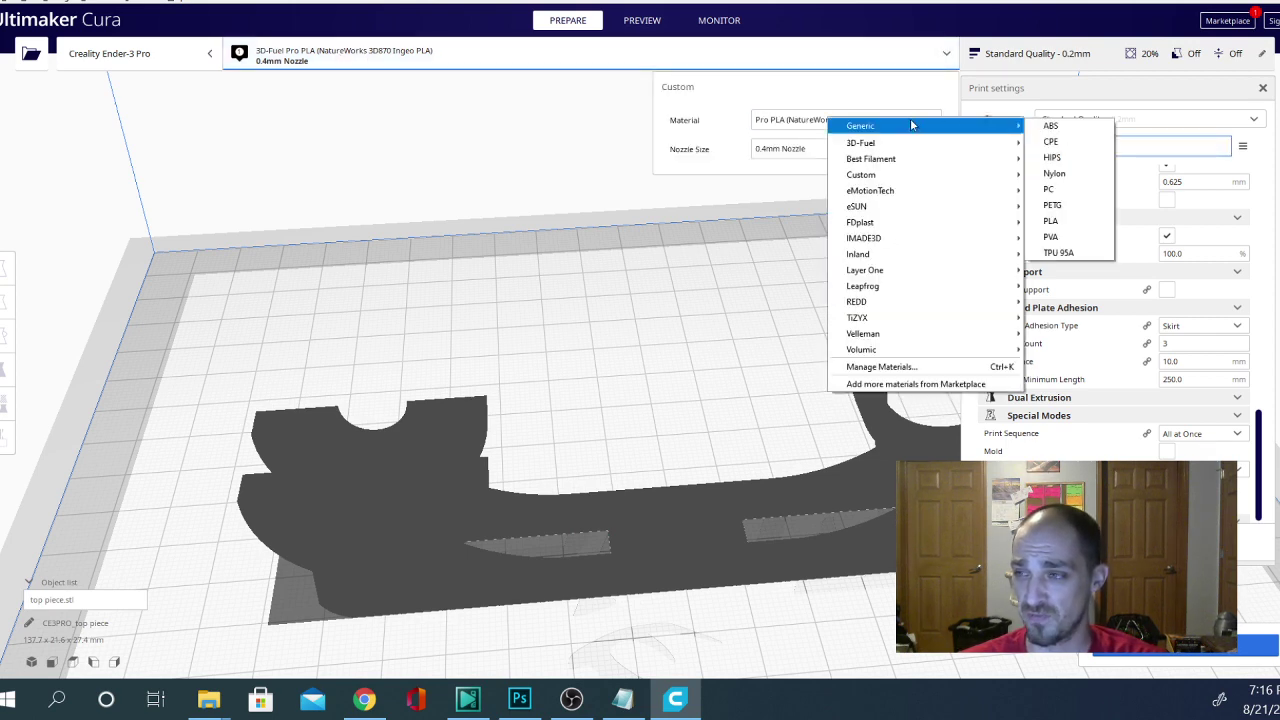
{"action": "mouse_move", "coordinate": [873, 148]}
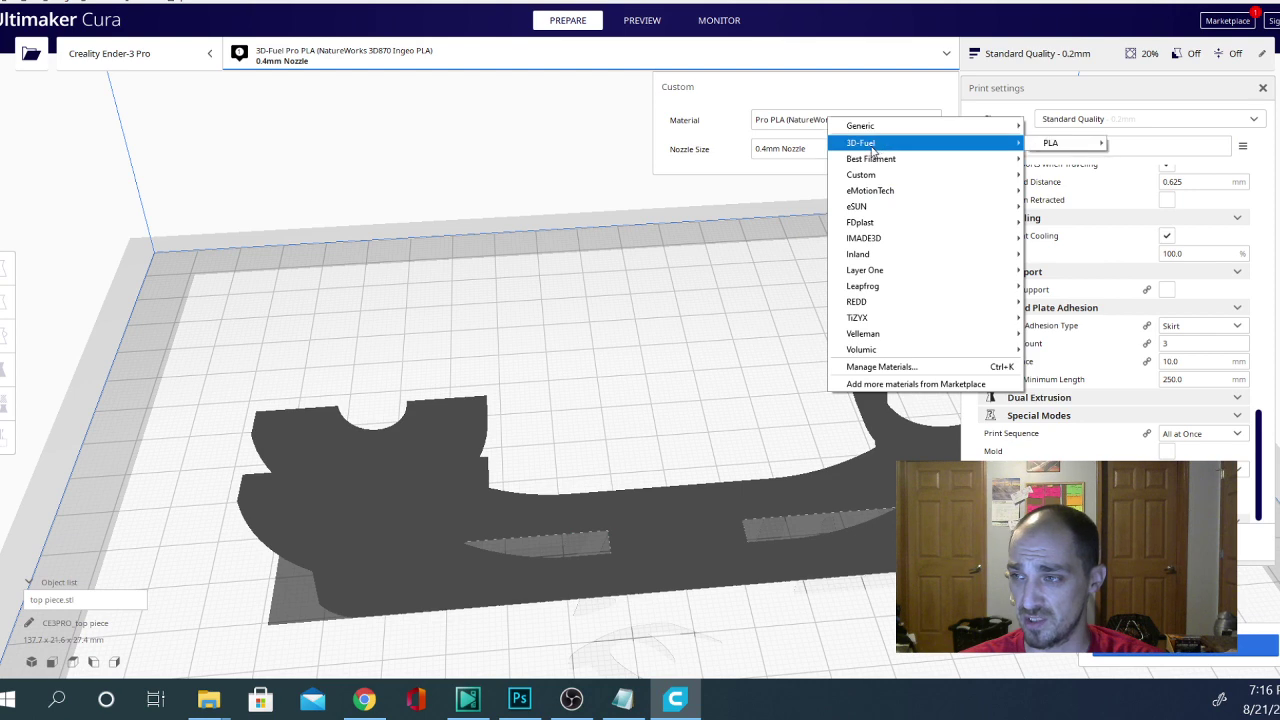
{"action": "mouse_move", "coordinate": [1062, 145]}
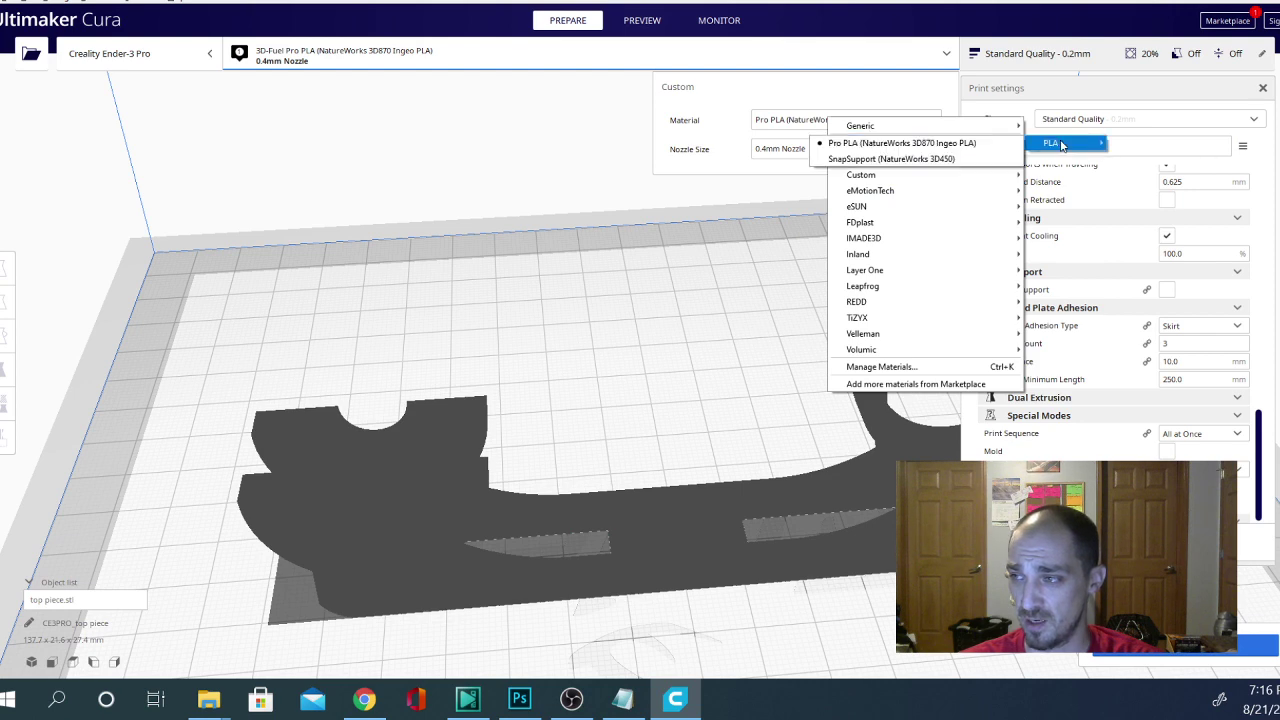
{"action": "left_click", "coordinate": [900, 159]}
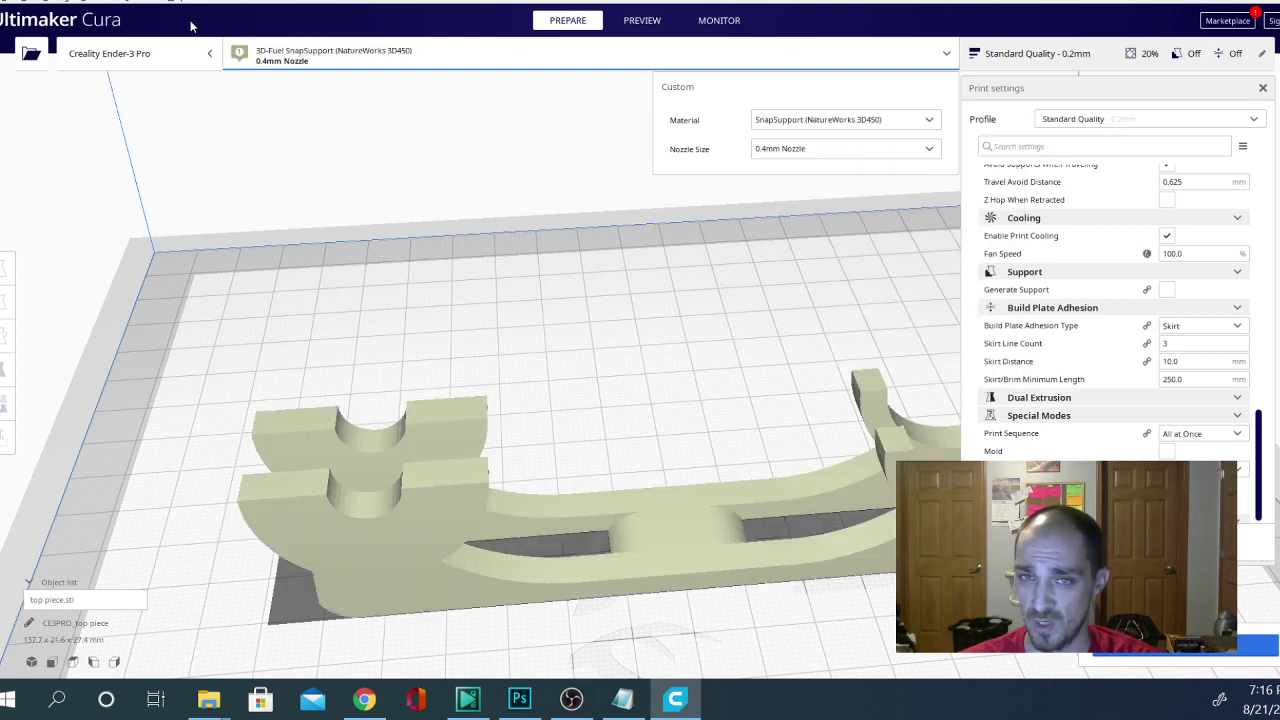
- Check SnapSupport in the Materials manager, then delete the model from the build plate
{"action": "left_click", "coordinate": [240, 55]}
{"action": "left_click", "coordinate": [295, 60]}
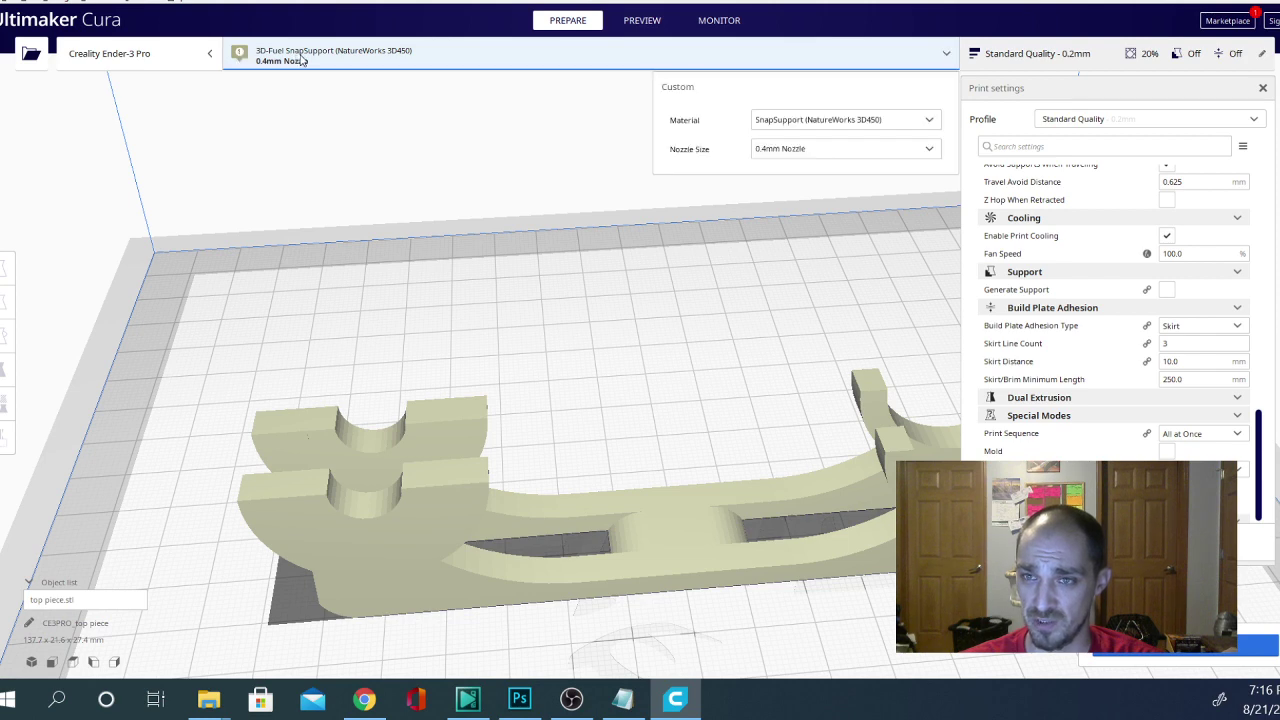
{"action": "left_click", "coordinate": [874, 122]}
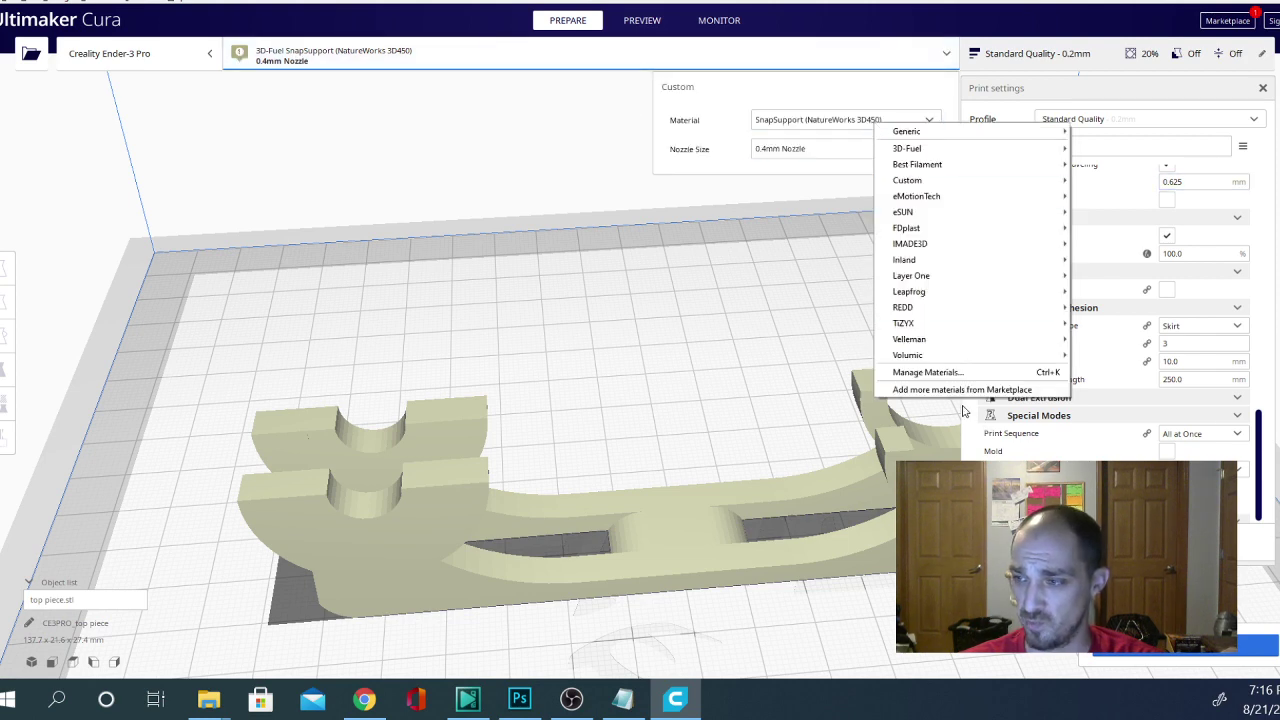
{"action": "left_click", "coordinate": [924, 378]}
{"action": "left_click", "coordinate": [424, 193]}
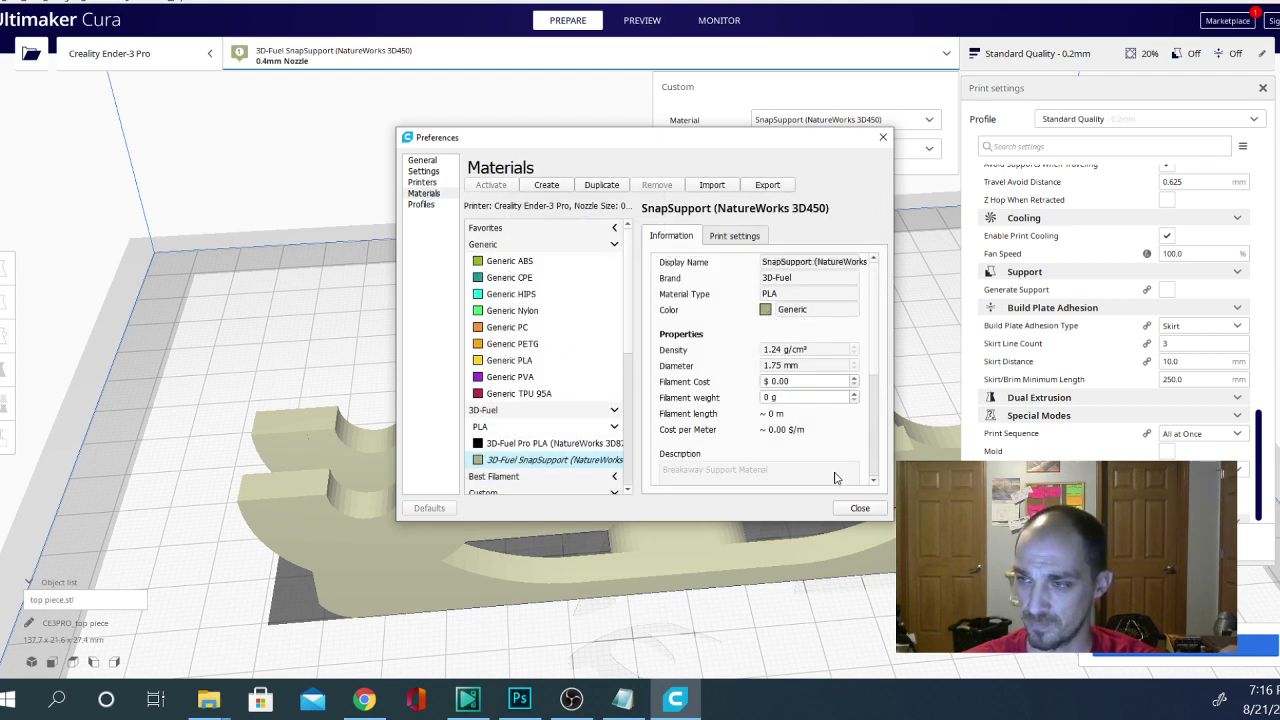
{"action": "left_click", "coordinate": [860, 508]}
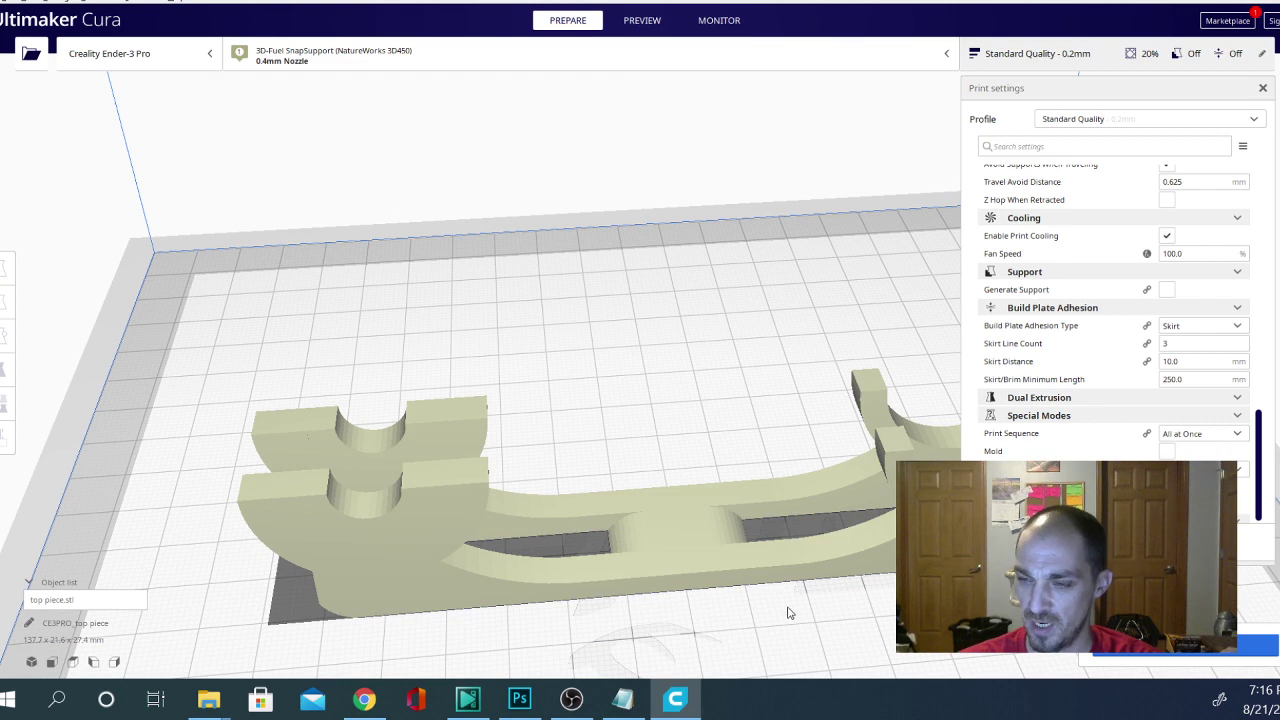
{"action": "key", "text": "Delete"}
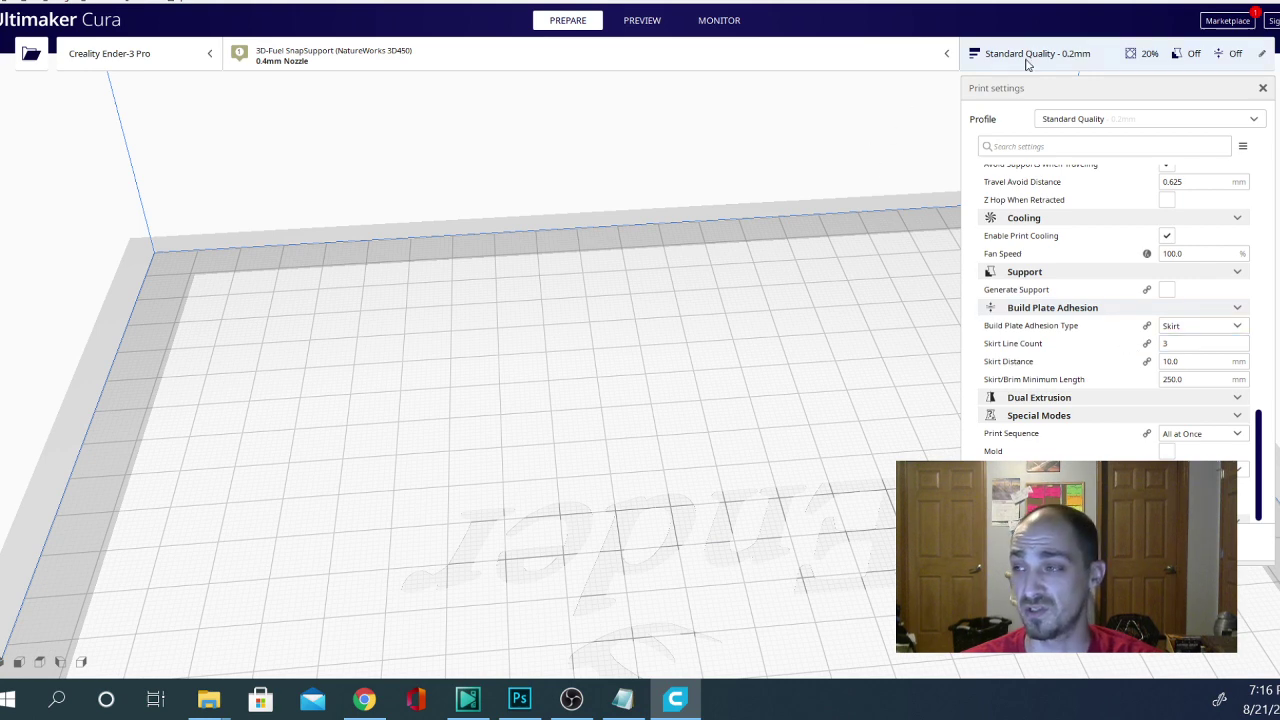
- Duplicate the Ender 3 v2 #3 profile in the profile manager as 'pva ender 3'
{"action": "left_click", "coordinate": [1085, 120]}
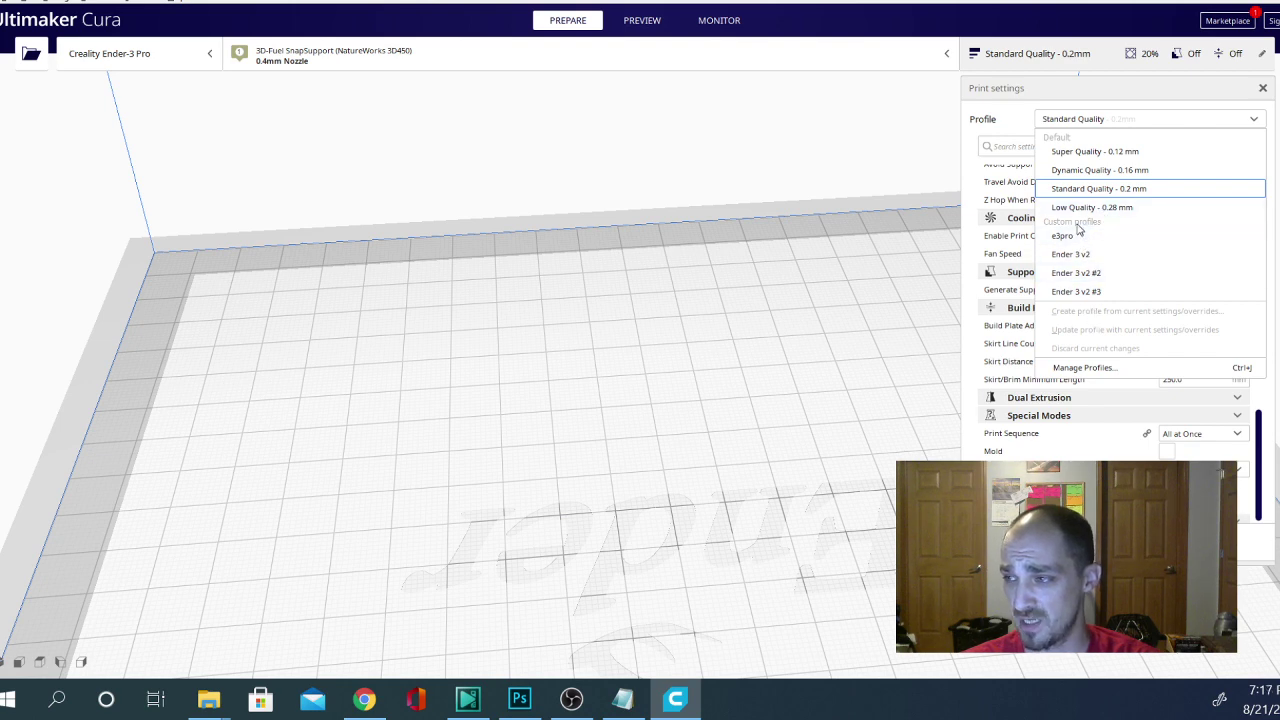
{"action": "left_click", "coordinate": [1070, 369]}
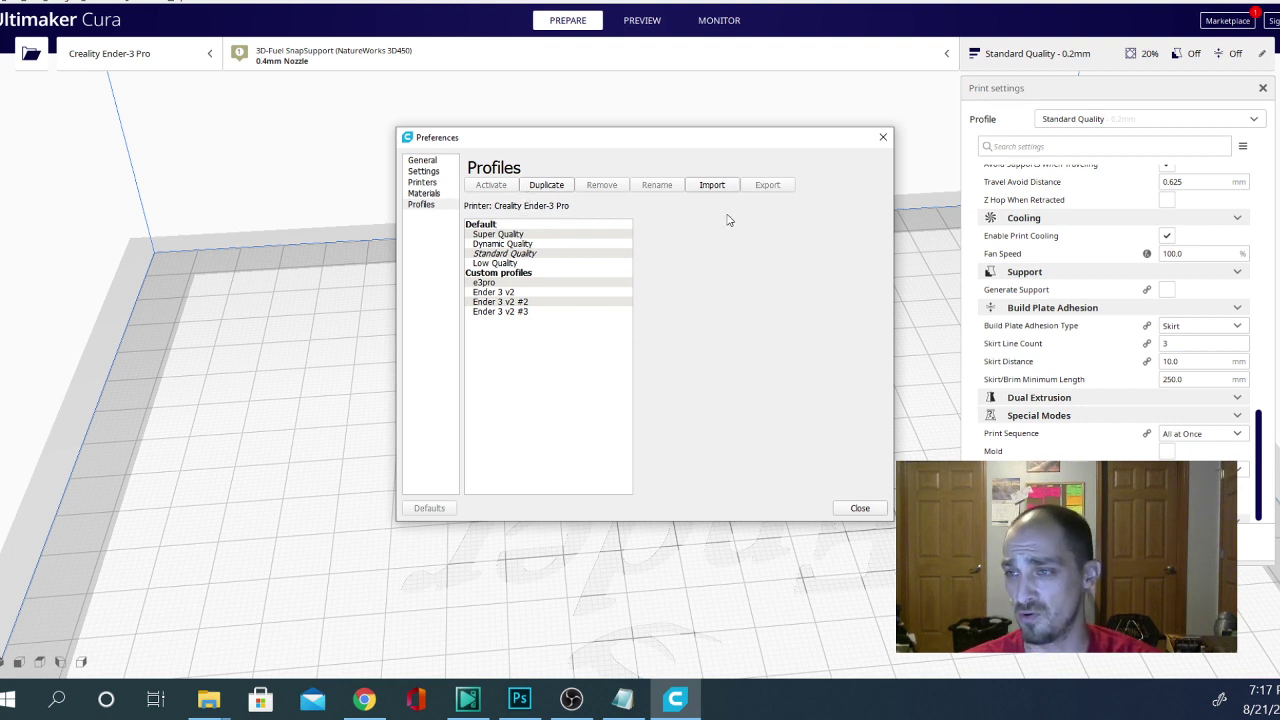
{"action": "left_click", "coordinate": [500, 312]}
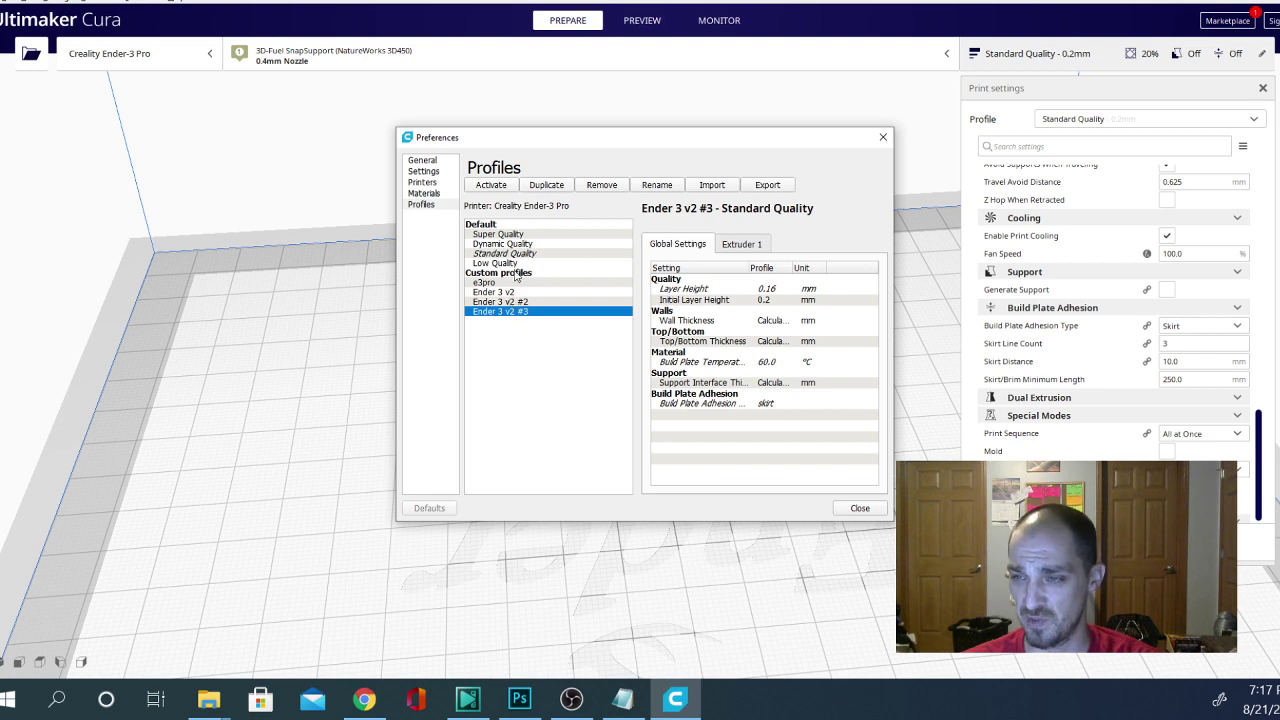
{"action": "left_click", "coordinate": [548, 186]}
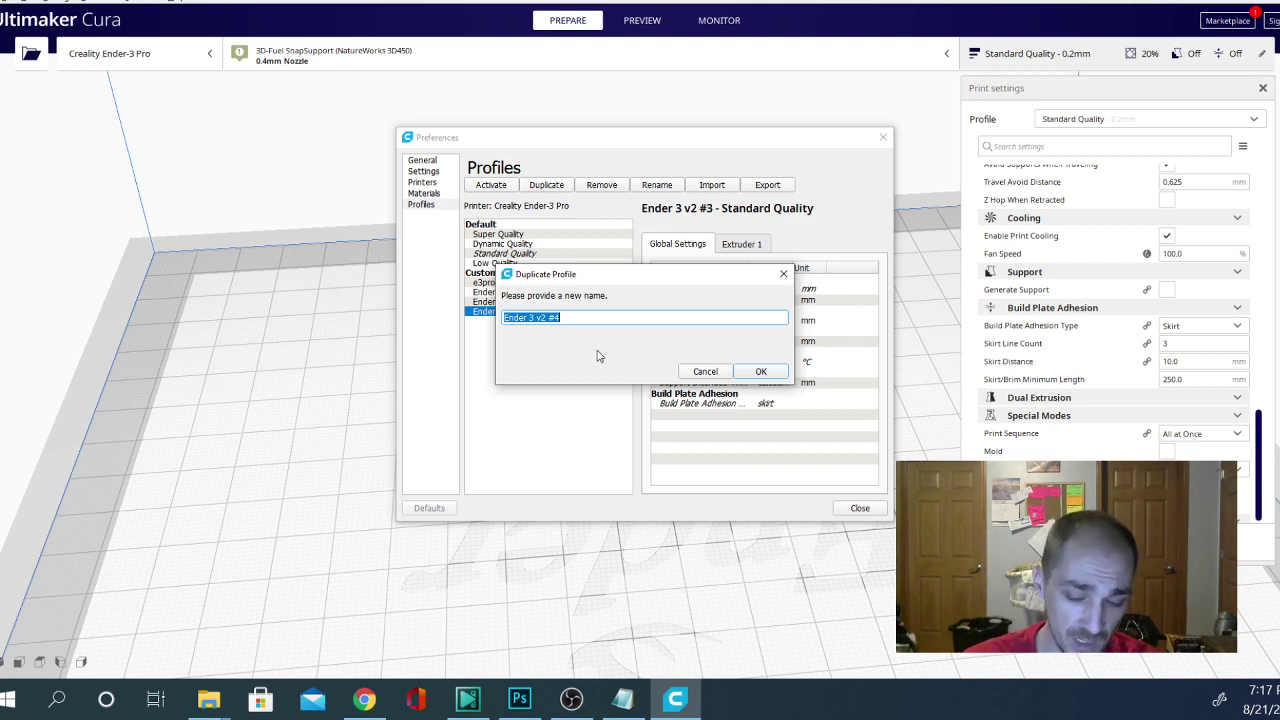
{"action": "type", "text": "pva"}
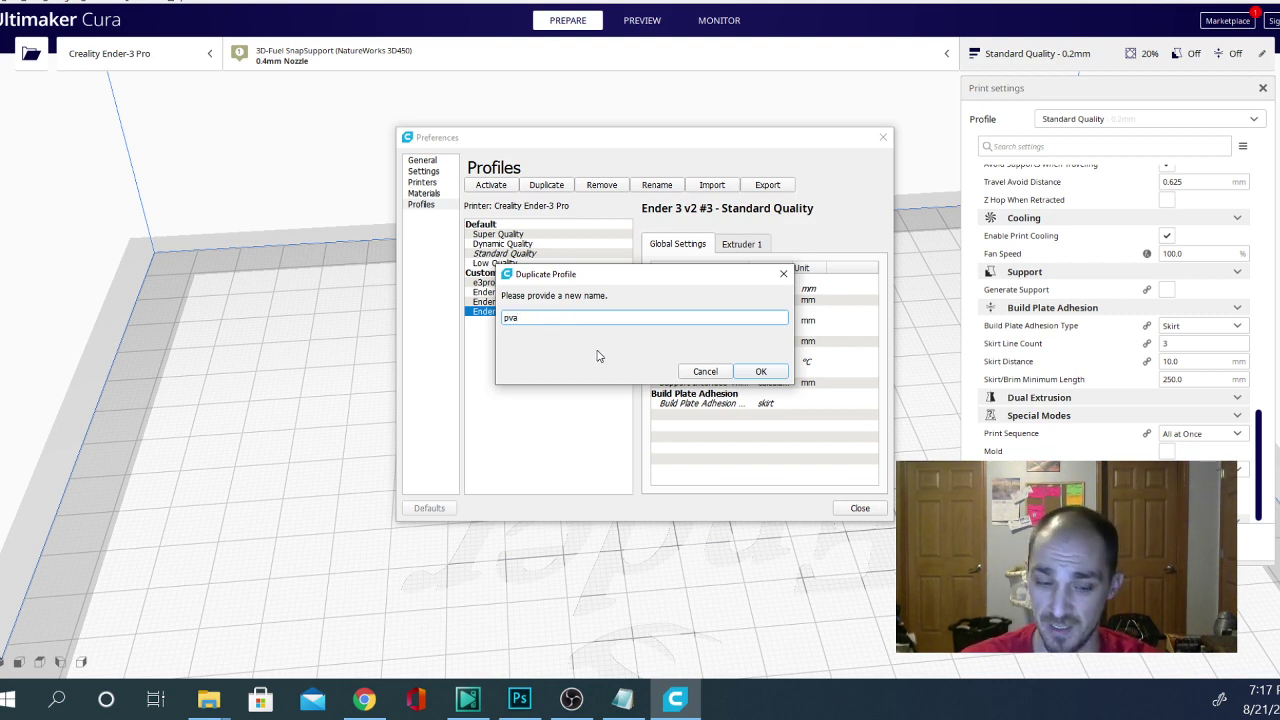
{"action": "type", "text": " ender 3"}
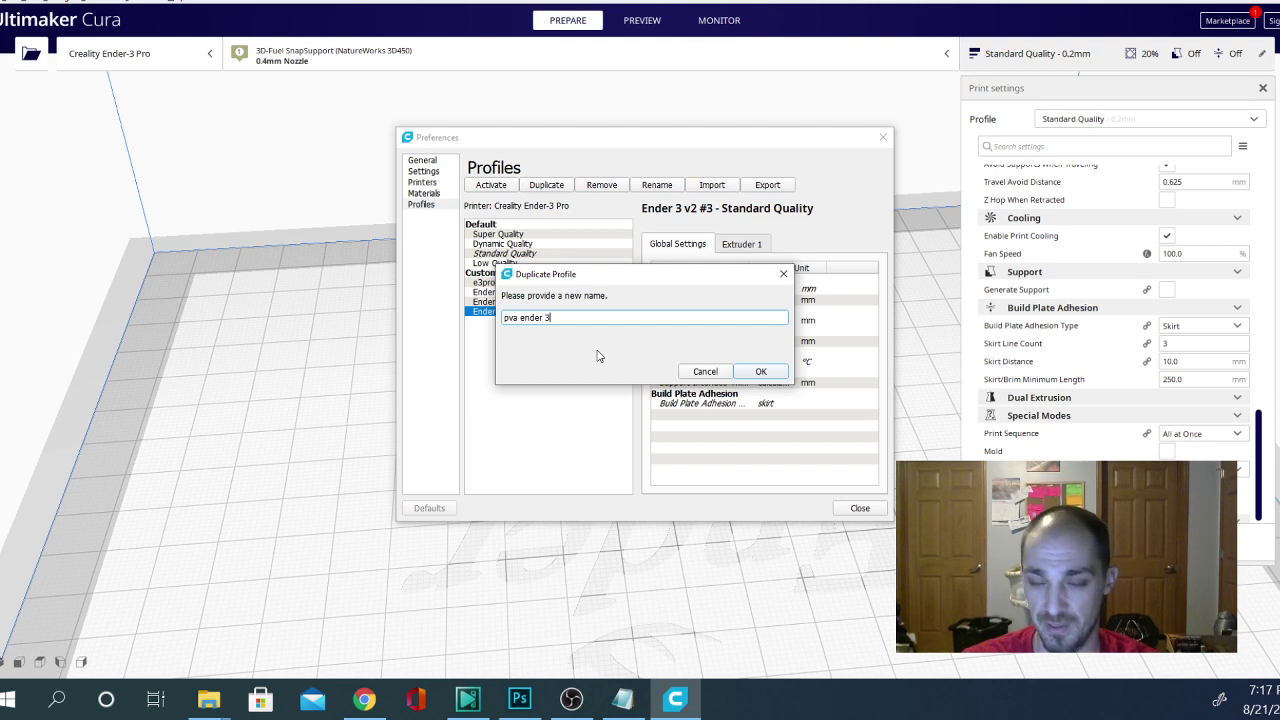
{"action": "key", "text": "Return"}
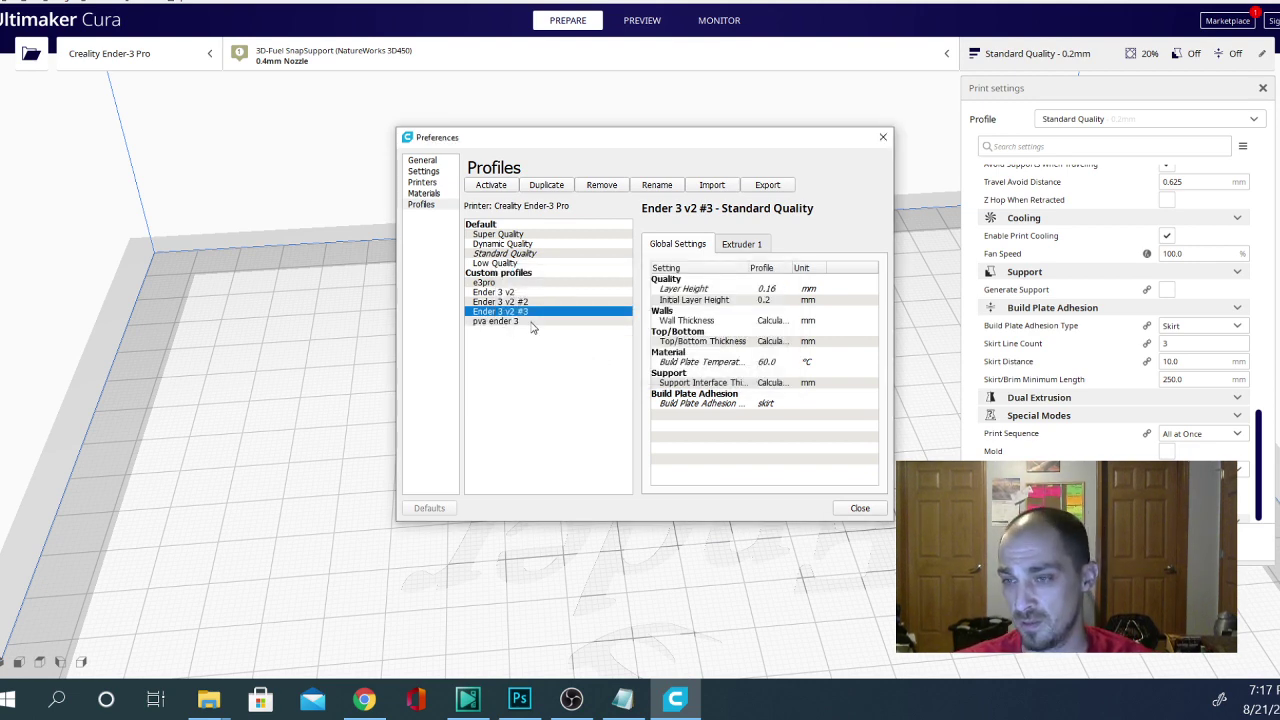
{"action": "left_click", "coordinate": [530, 322]}
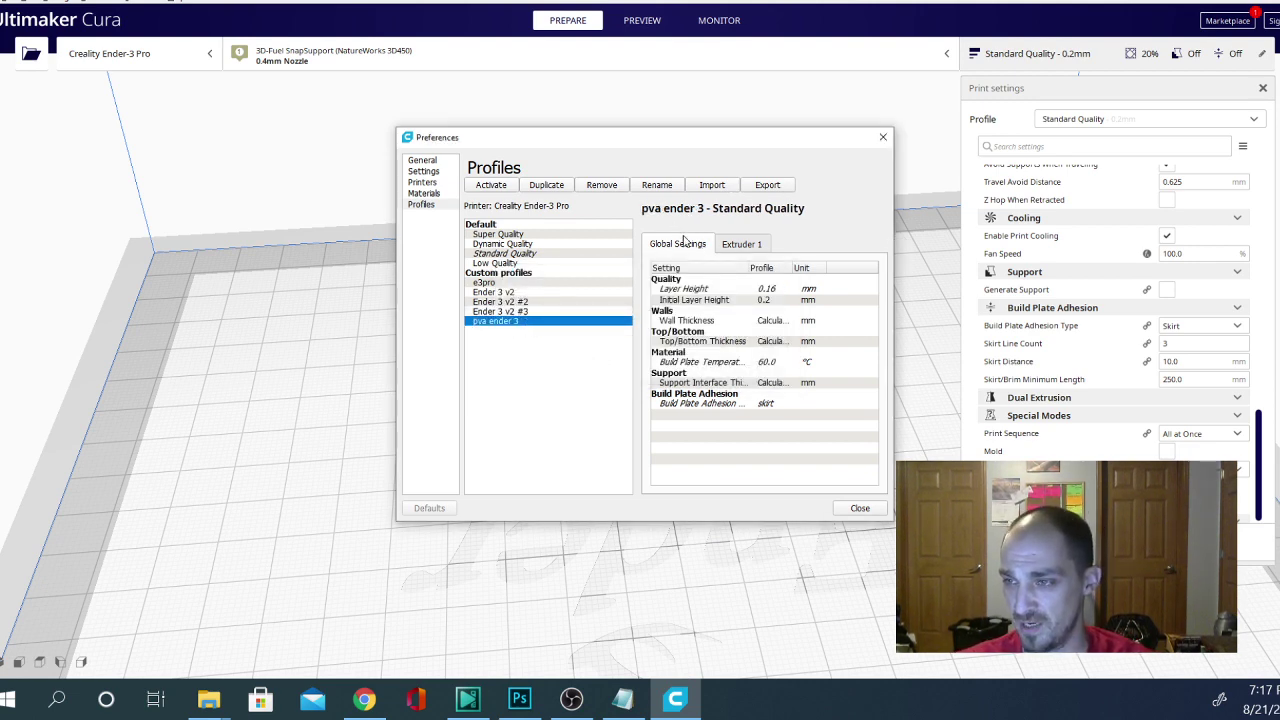
{"action": "left_click", "coordinate": [860, 508]}
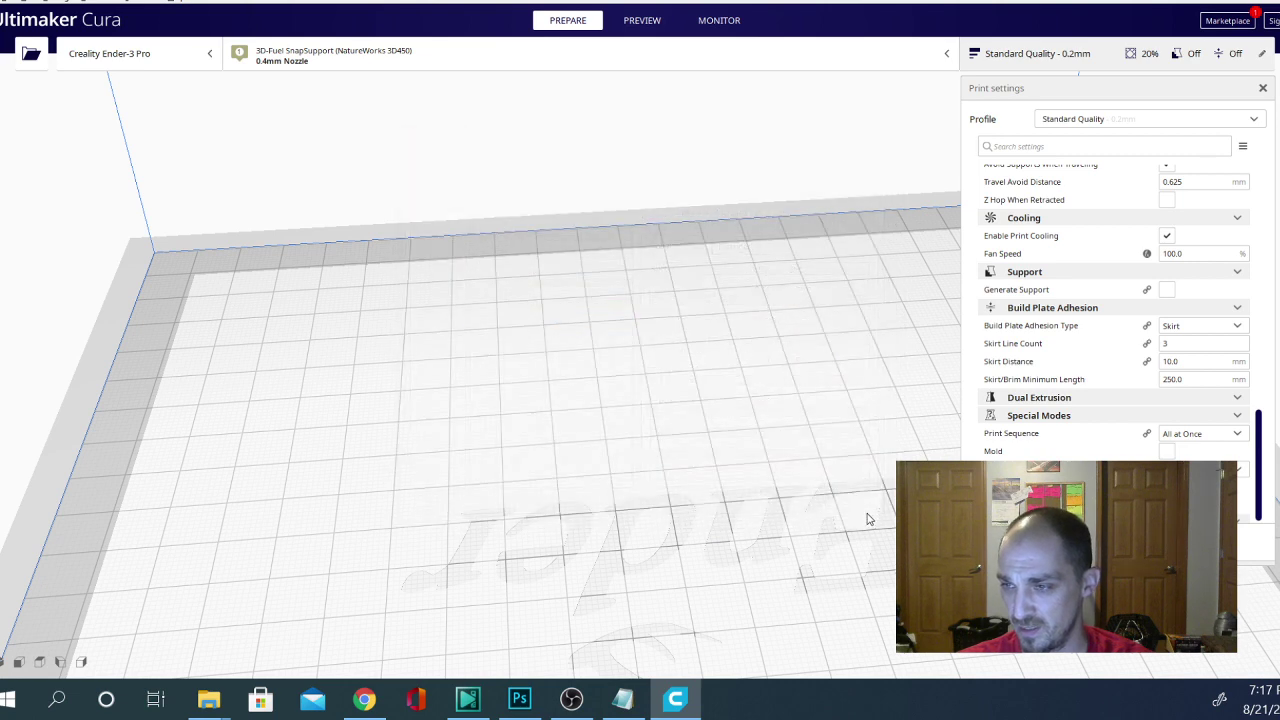
- Switch the active print profile to 'pva ender 3' and review its speed settings
{"action": "left_click", "coordinate": [1206, 123]}
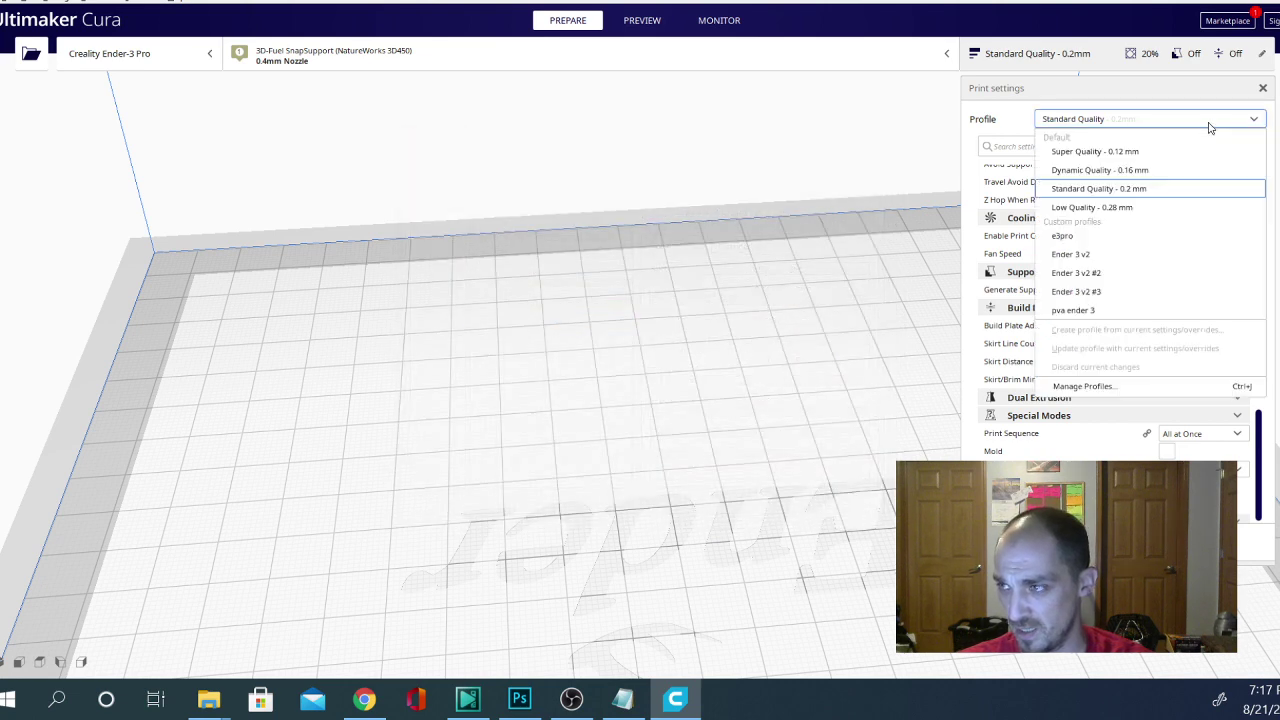
{"action": "left_click", "coordinate": [1083, 314]}
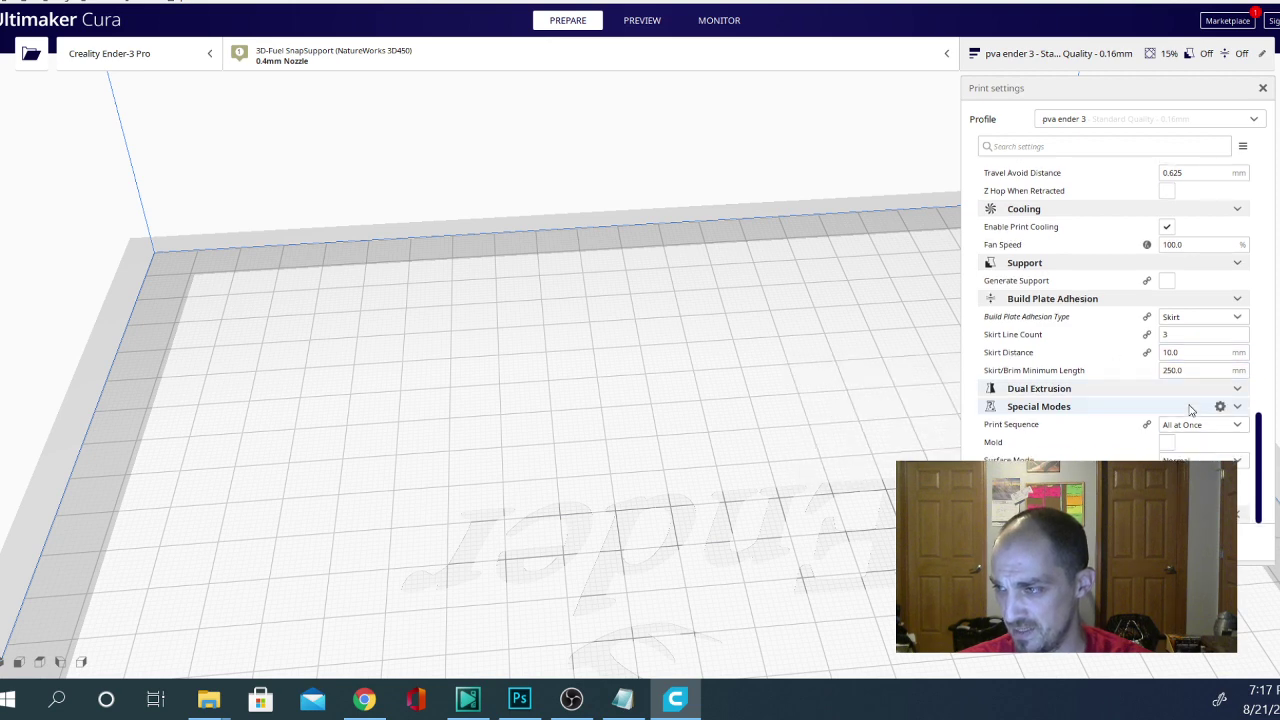
{"action": "scroll", "coordinate": [1190, 410], "scroll_direction": "up", "scroll_amount": 8}
{"action": "scroll", "coordinate": [1157, 268], "scroll_direction": "up", "scroll_amount": 2}
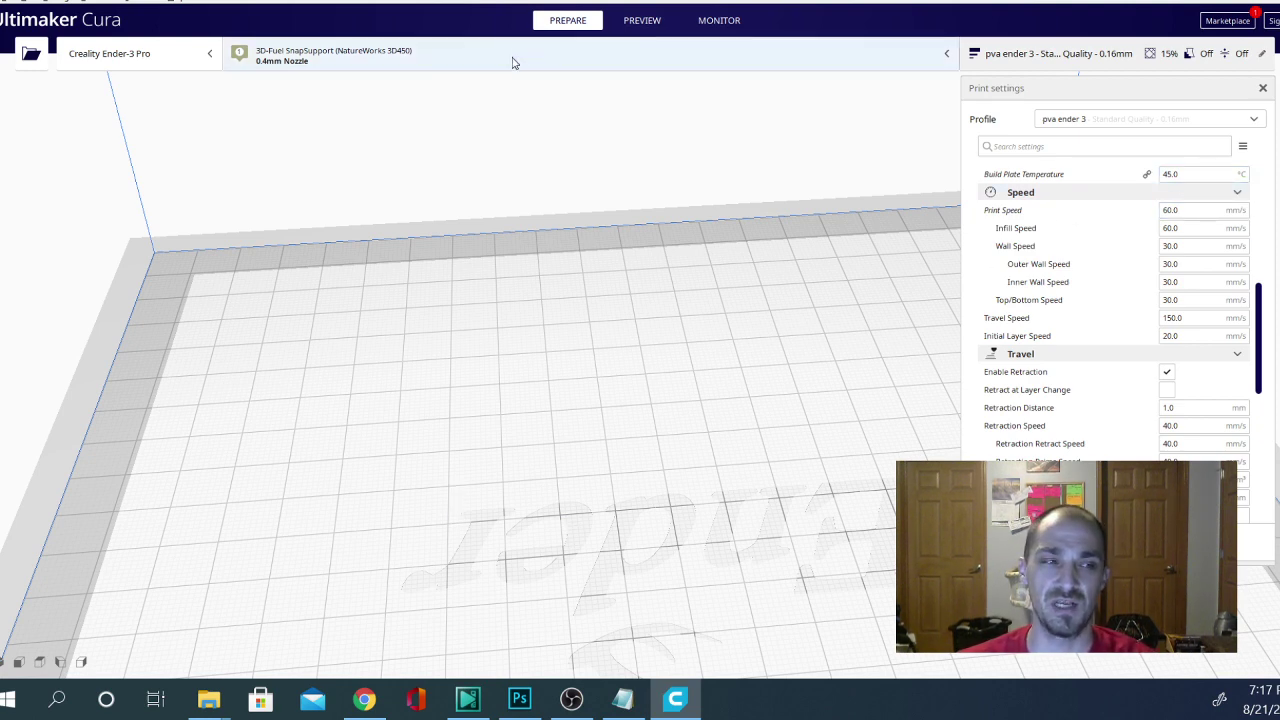
{"action": "left_click", "coordinate": [441, 60]}
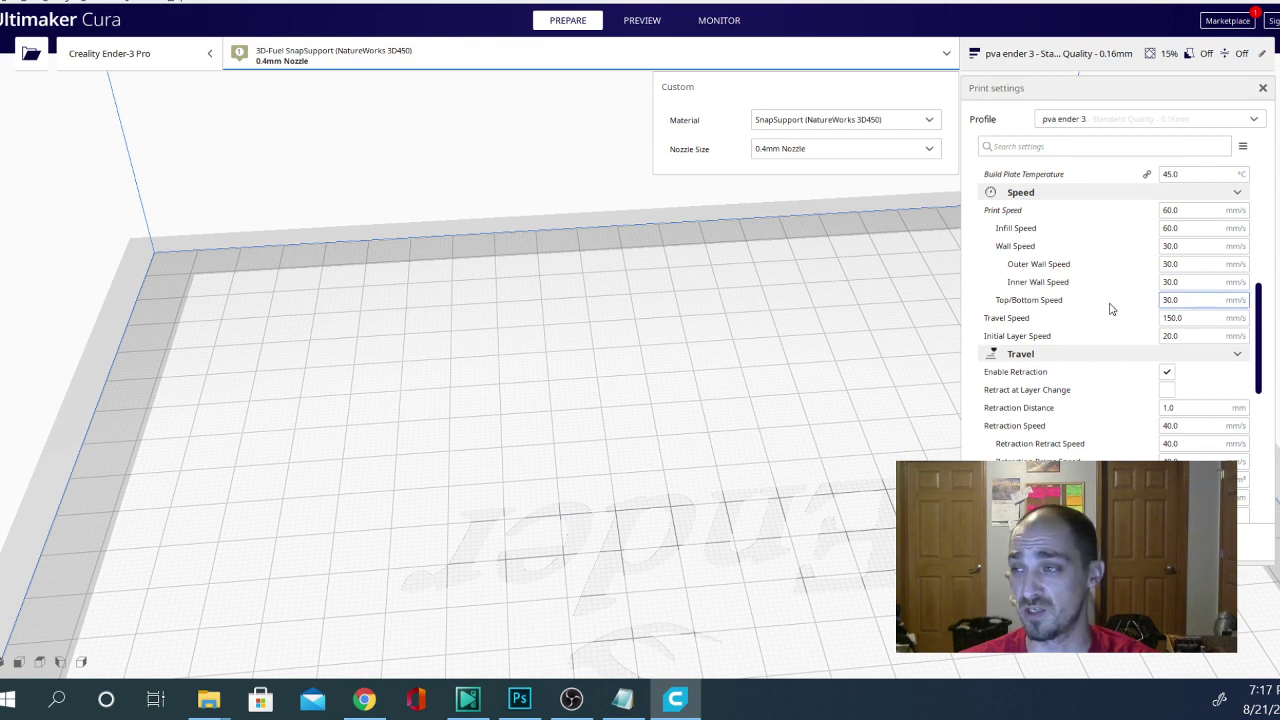
- Check that 'pva ender 3' is still the selected profile, leaving it unchanged
{"action": "left_click", "coordinate": [1078, 119]}
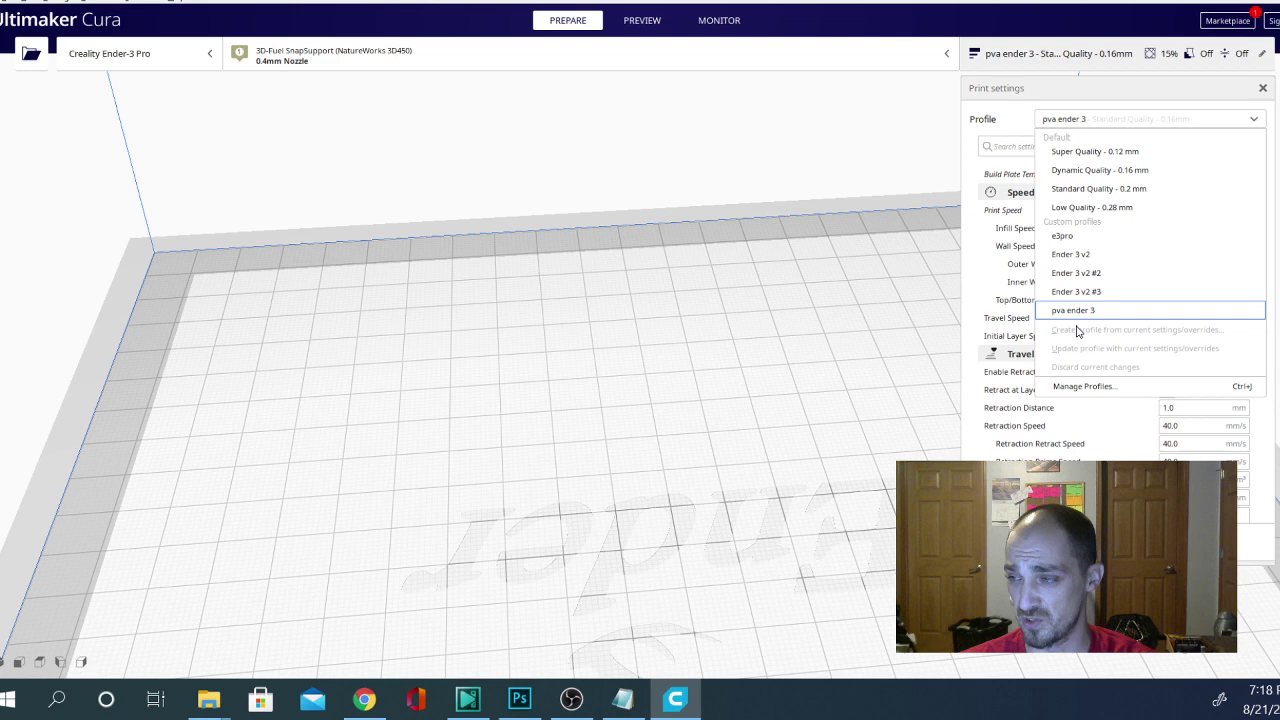
{"action": "left_click", "coordinate": [653, 428]}
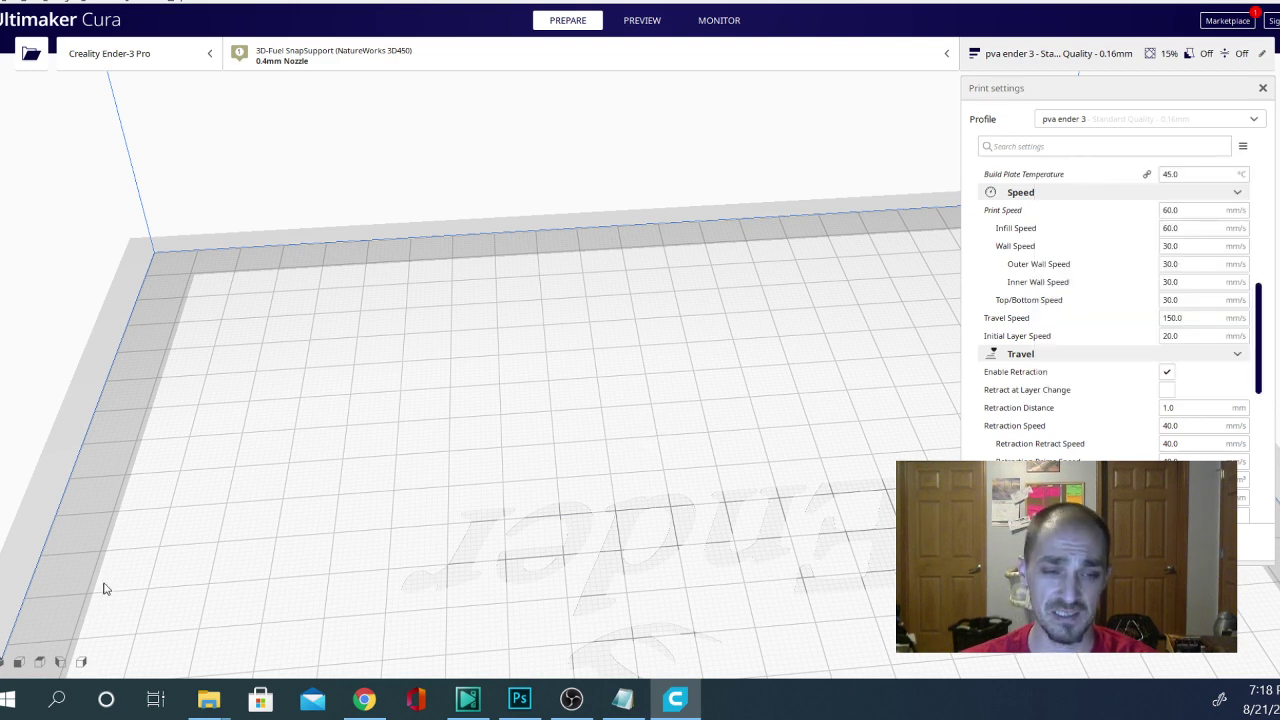